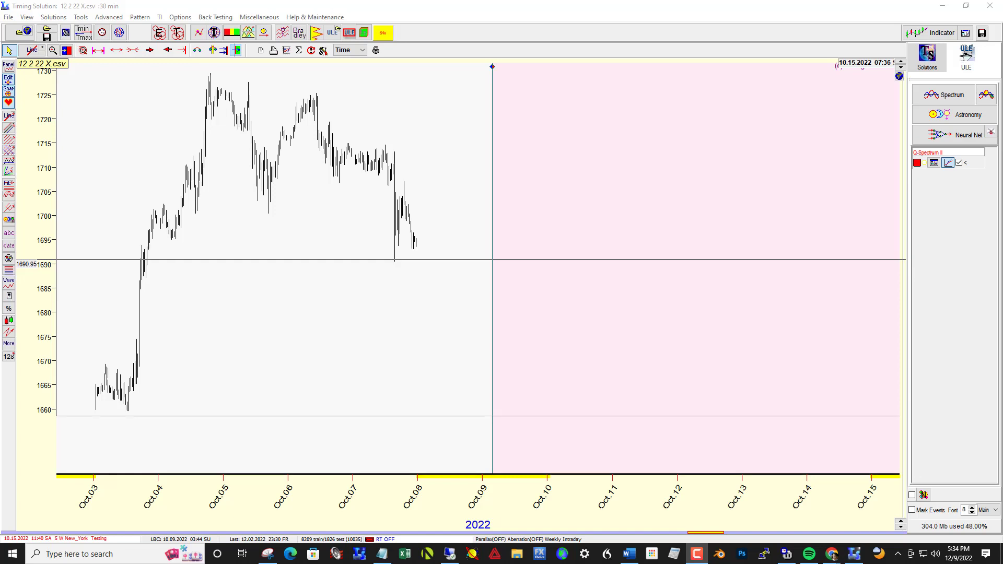
Open the Q-Spectrum II module, clear its cycles box, and recalculate the spectrum with autoselected cycles at the current LBC.
click(934, 163)
drag(758, 136, 761, 199)
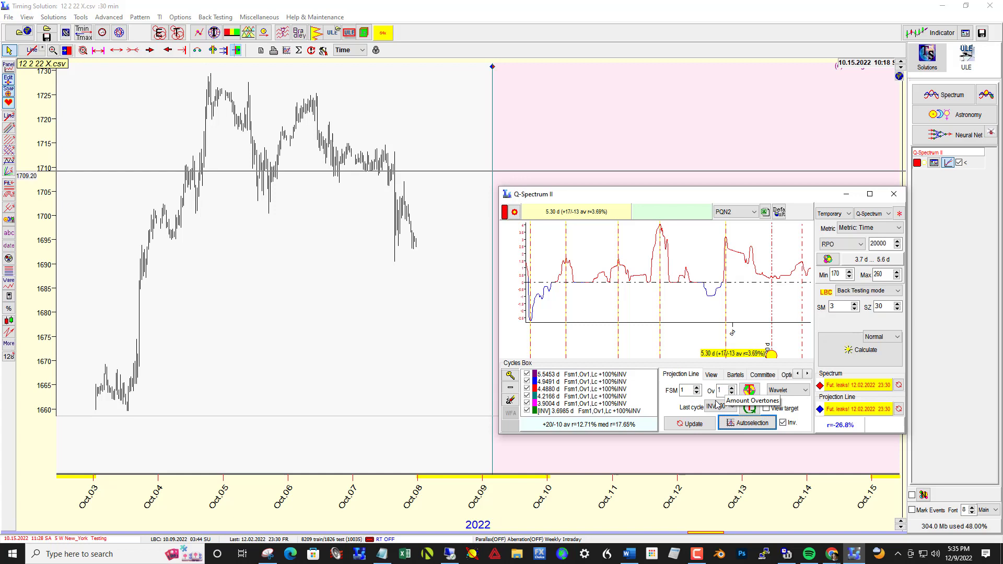
click(507, 403)
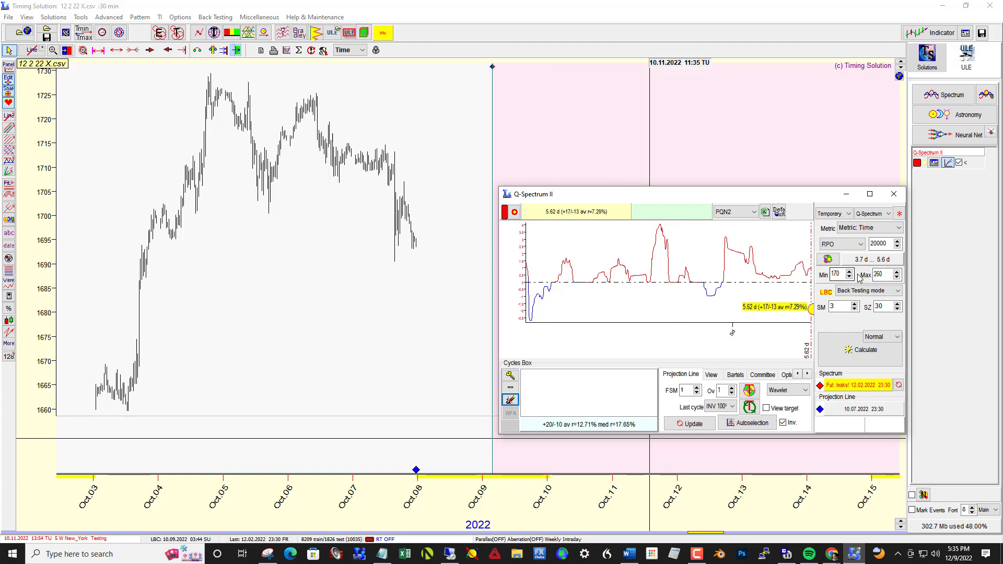
click(859, 355)
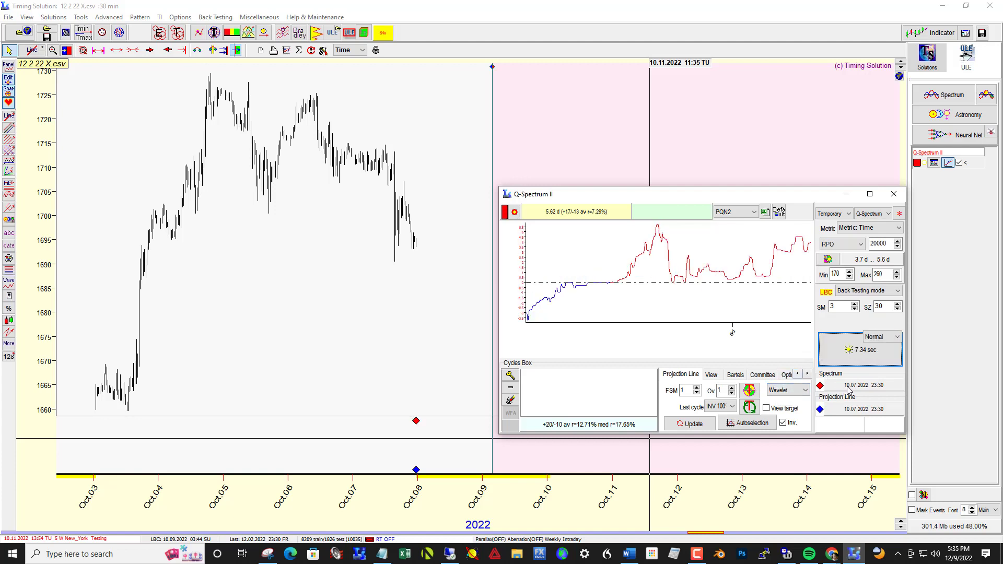
click(738, 424)
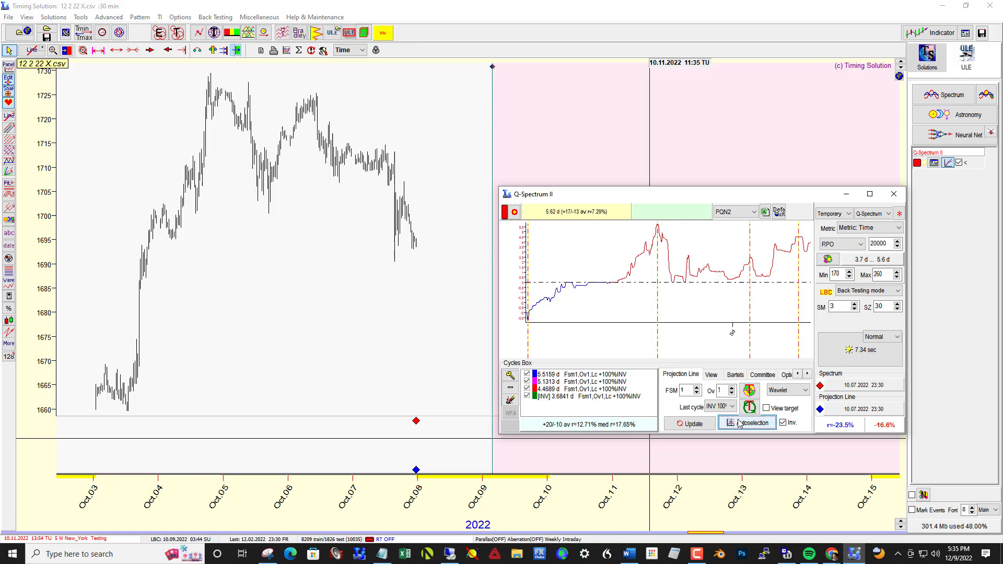
Uncover the forecast area and display the actual prices beyond the LBC alongside the projection line.
drag(738, 201, 289, 195)
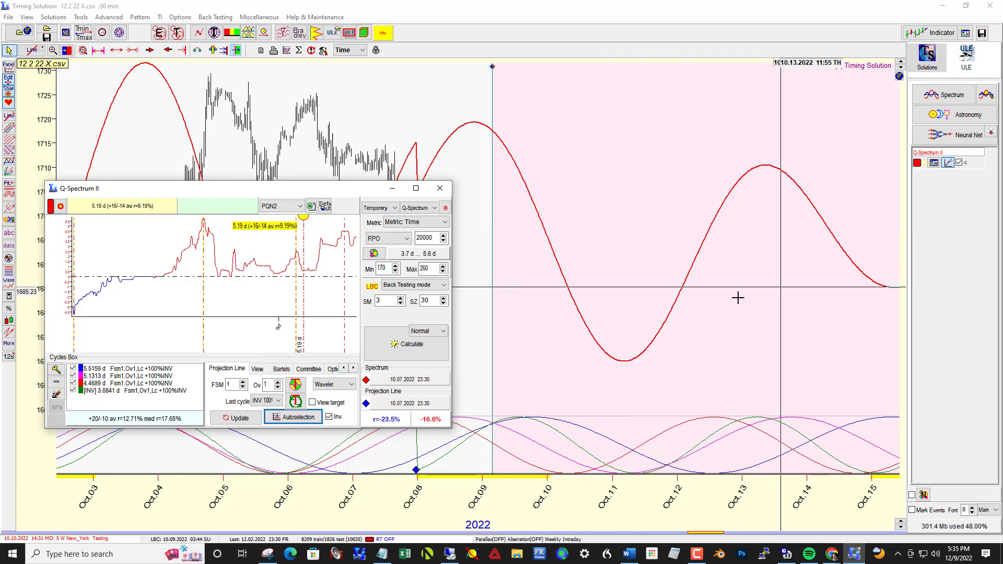
click(237, 50)
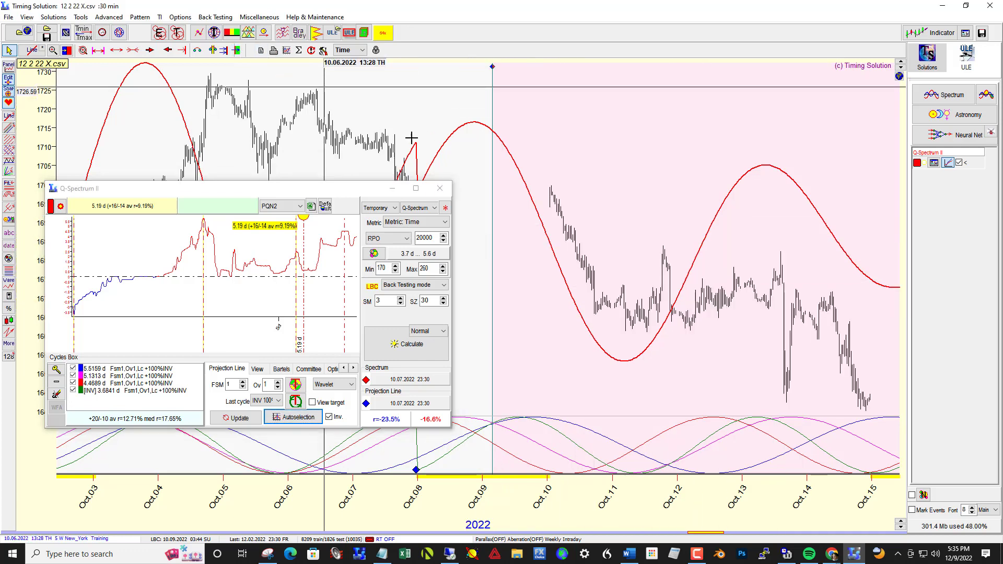
click(492, 306)
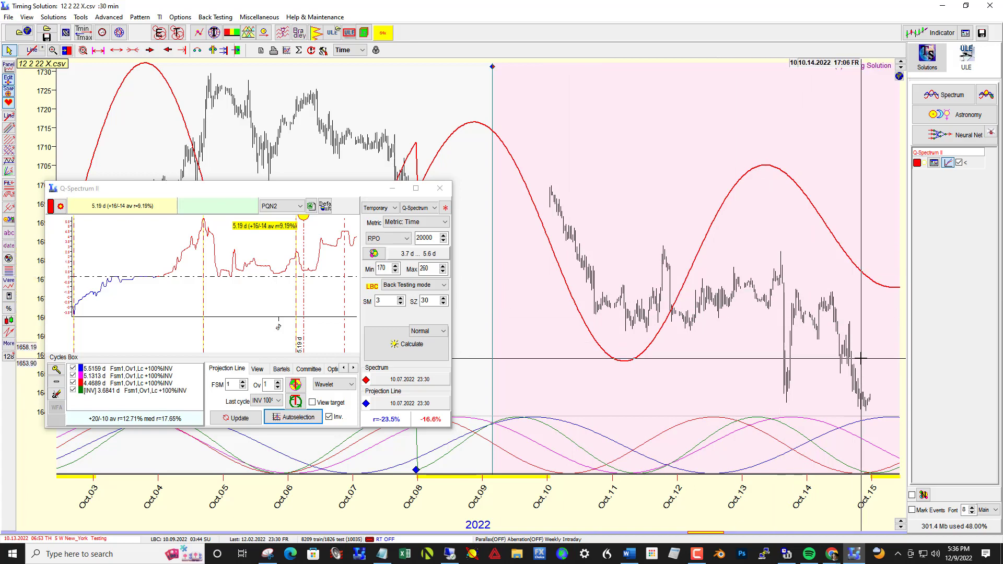
Set the LBC to 10.15.2022 22:20 in the weekend gap after the revealed week.
scroll(855, 366, right, 5)
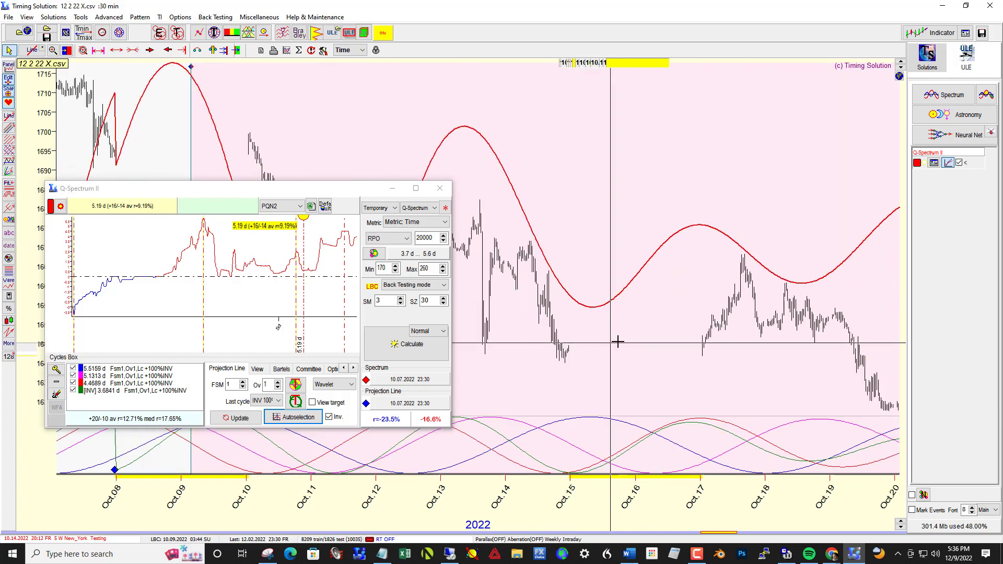
right_click(633, 344)
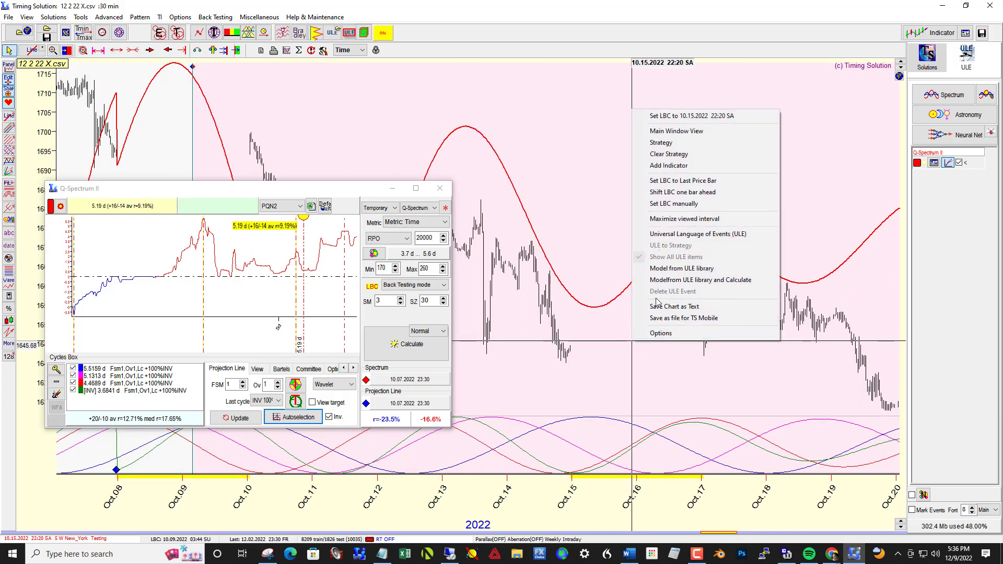
click(703, 115)
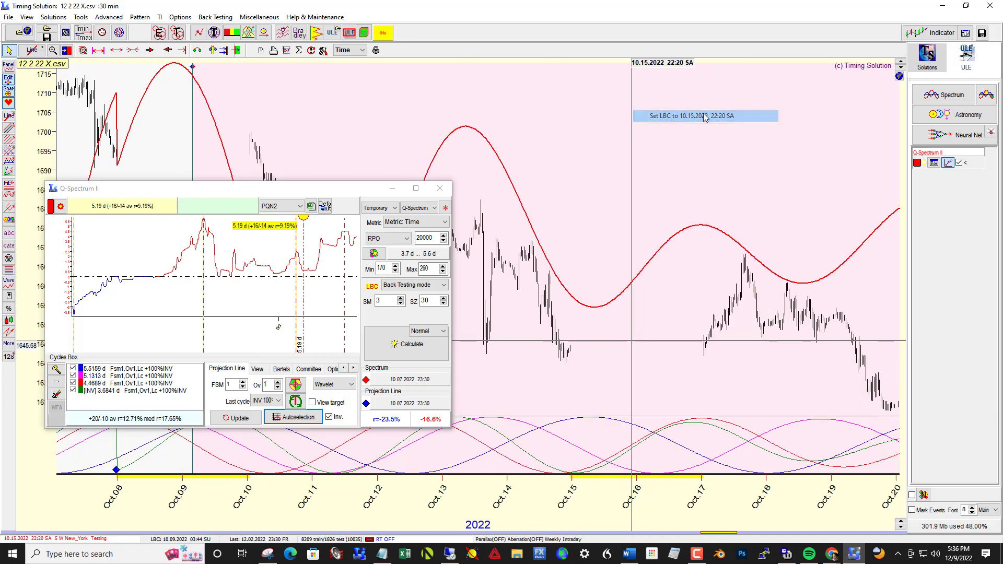
Recalculate the spectrum for the October 15 LBC, autoselect its cycles, and clear the module window off the chart.
click(401, 345)
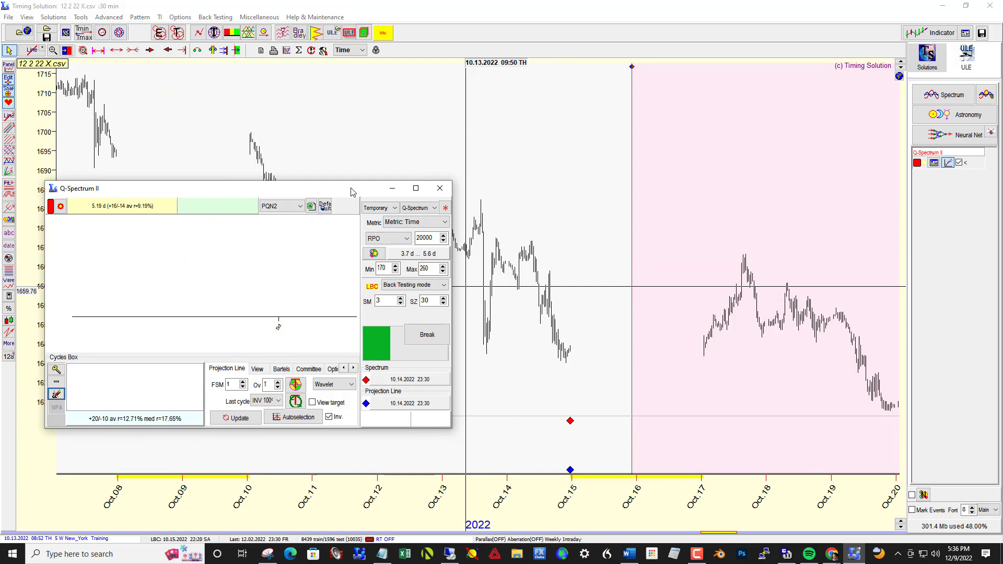
drag(351, 192, 392, 140)
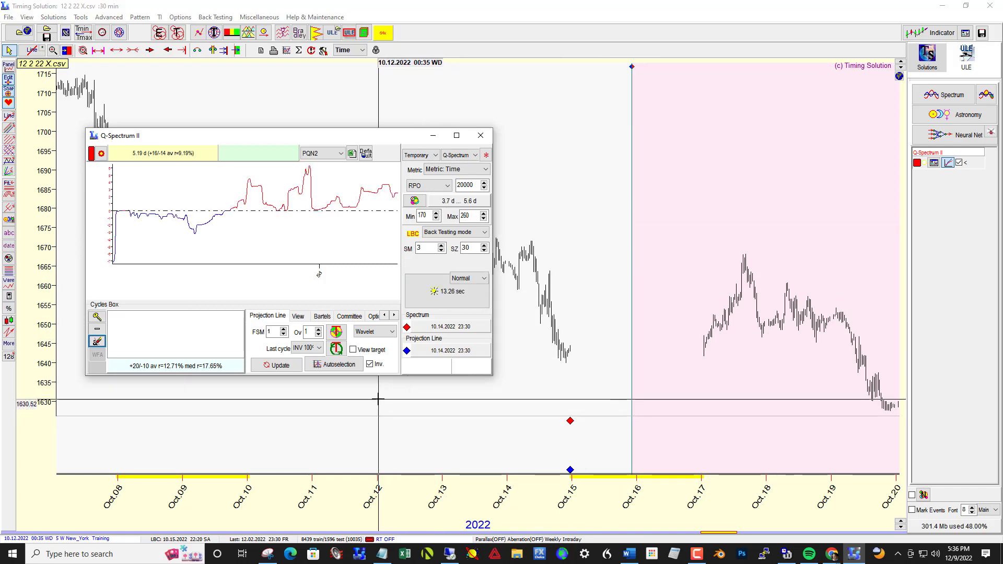
click(338, 365)
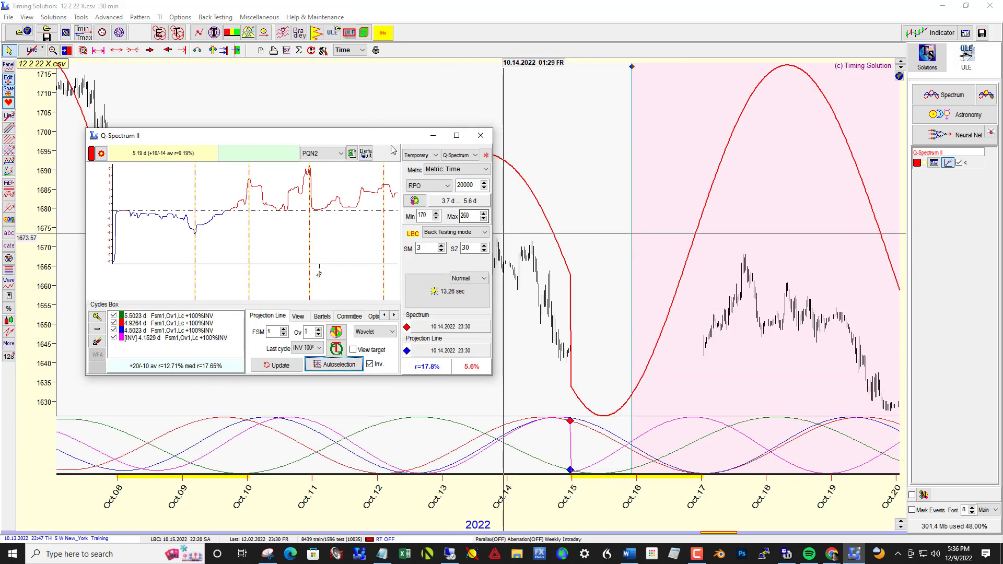
drag(381, 137, 529, 176)
click(629, 172)
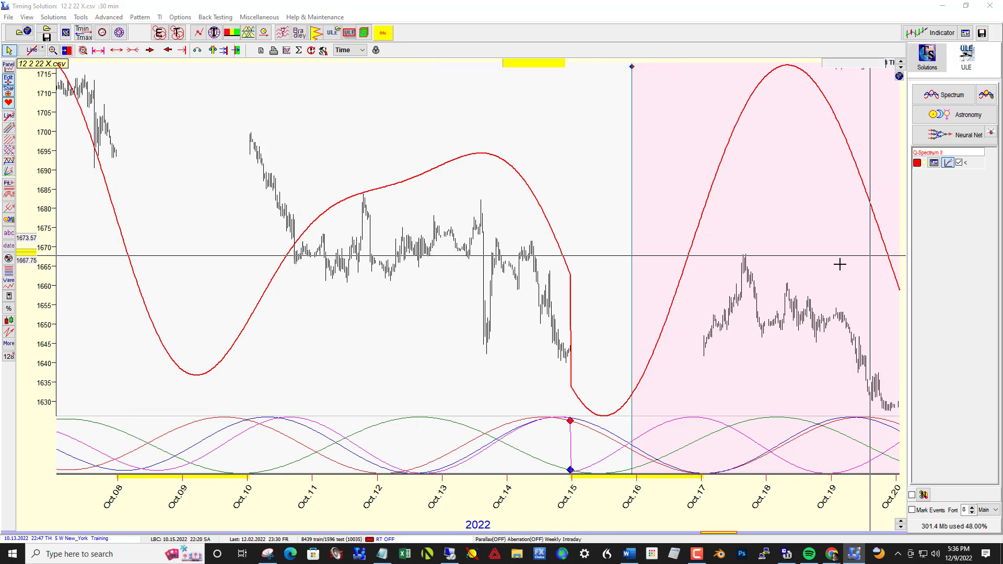
Review the projection through the following week and set the LBC to 10.23.2022 01:17.
scroll(750, 291, down, 5)
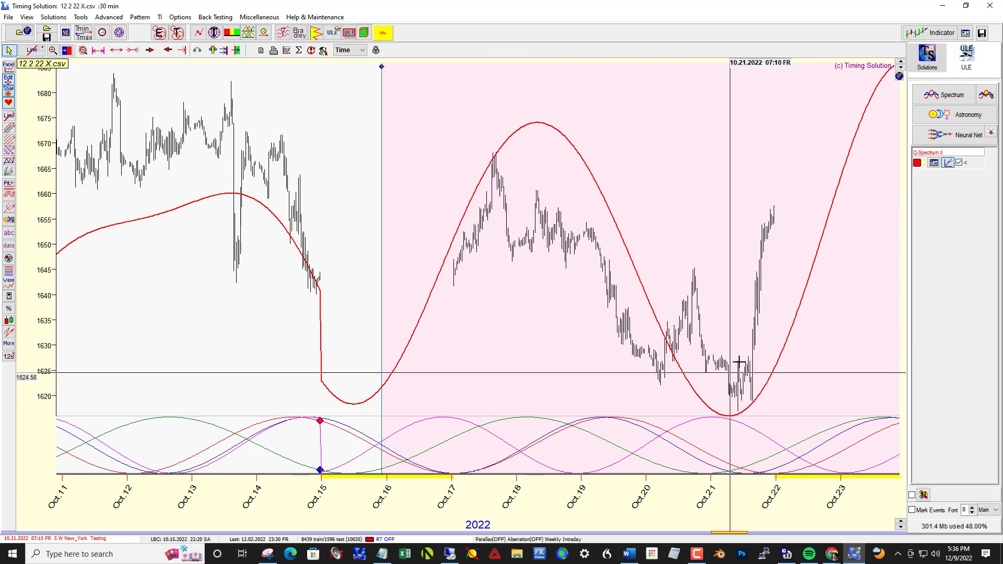
drag(700, 339, 440, 342)
right_click(582, 305)
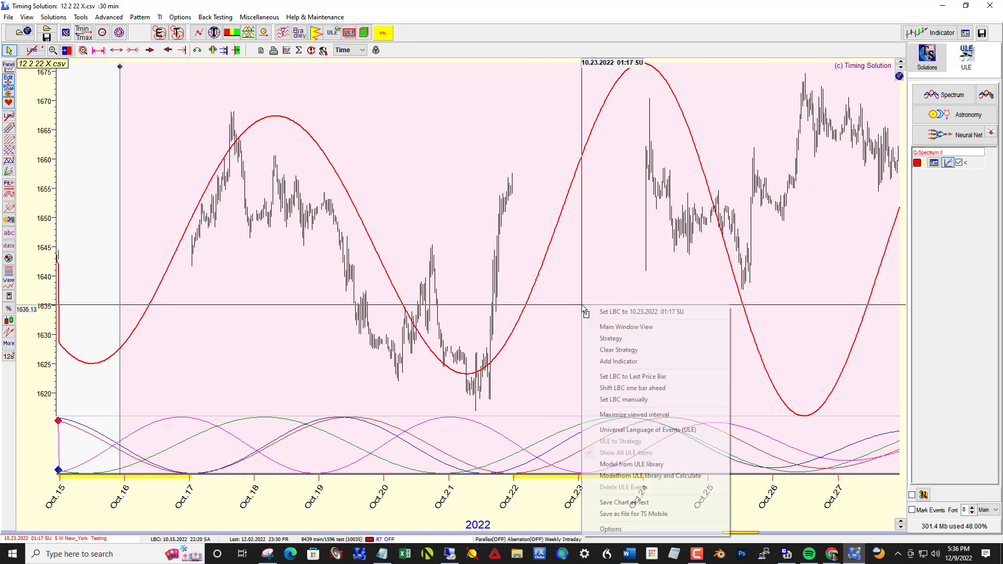
click(609, 312)
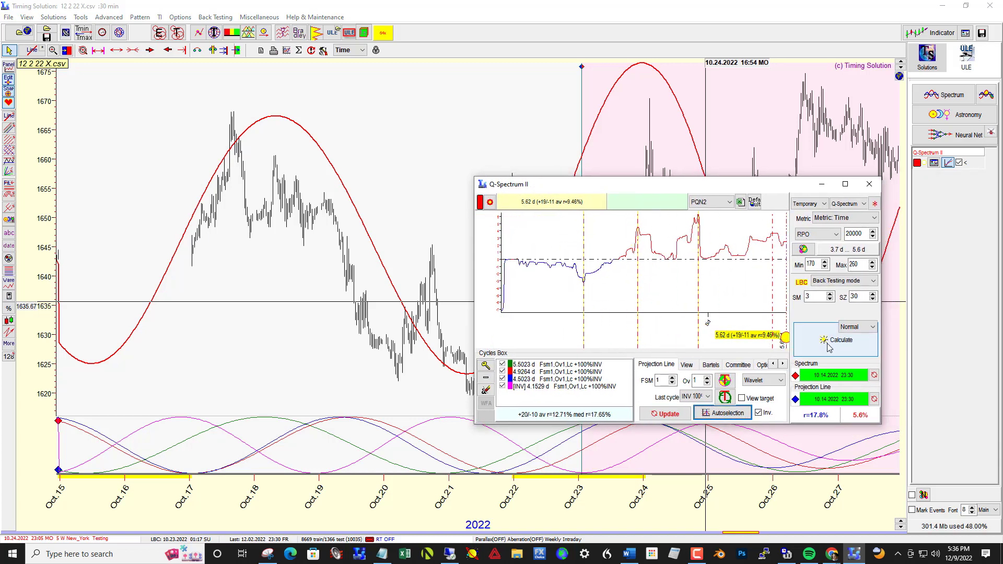
Recalculate the spectrum for the October 23 LBC and autoselect its cycles, uncovering the price bars before the LBC.
click(829, 347)
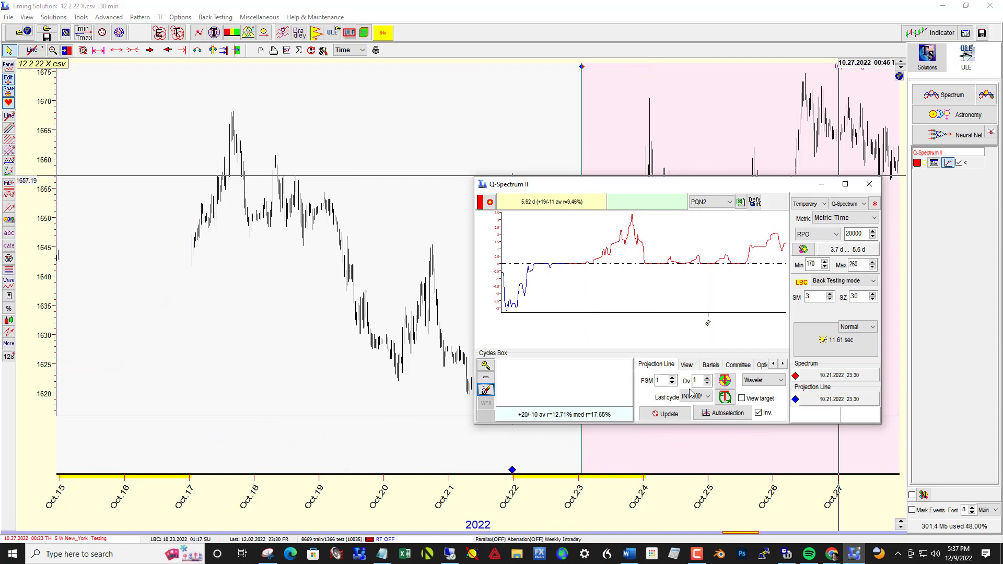
click(731, 414)
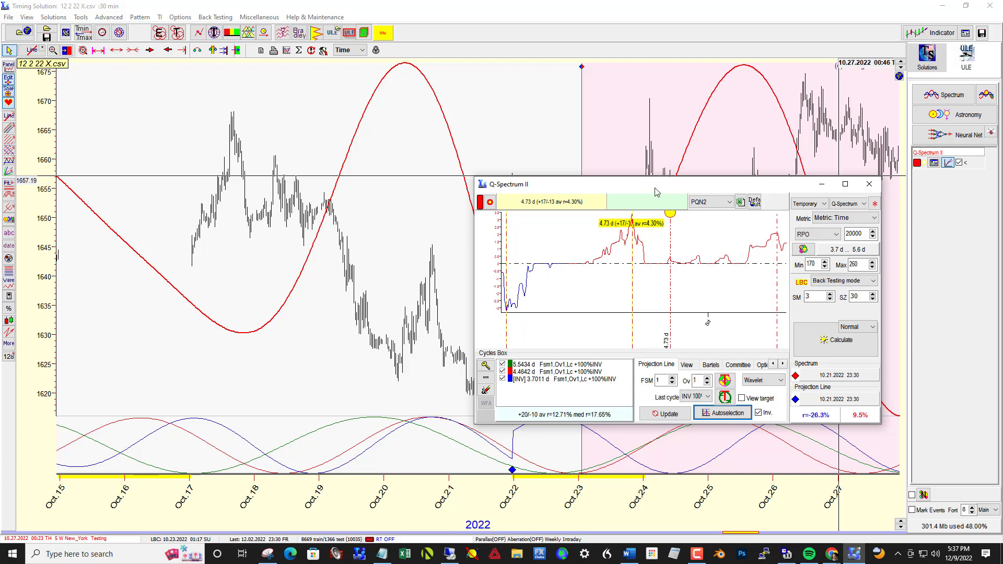
drag(657, 192, 761, 190)
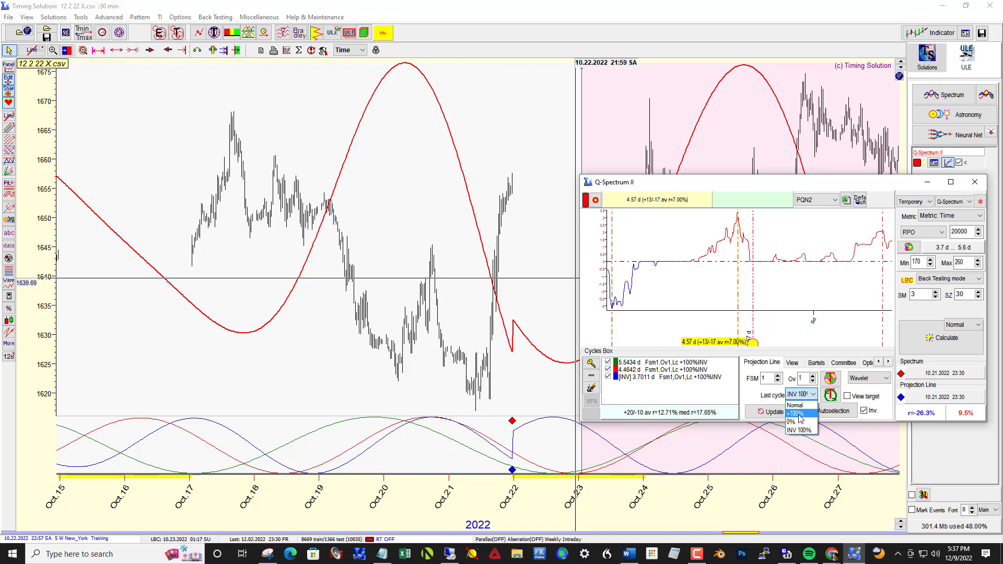
Set the projection line's Last cycle option to +100% and put the module window away from the chart.
click(800, 415)
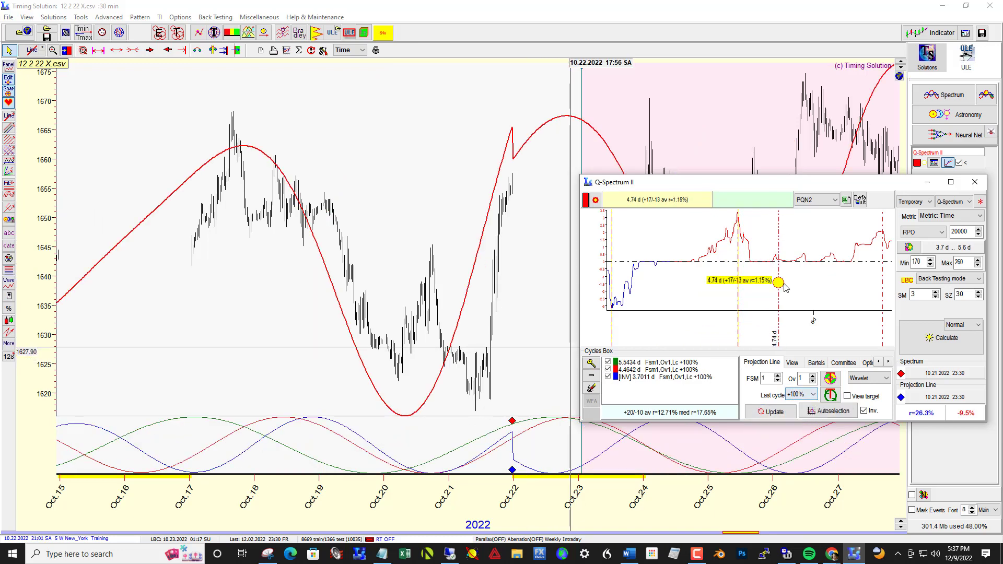
key(Escape)
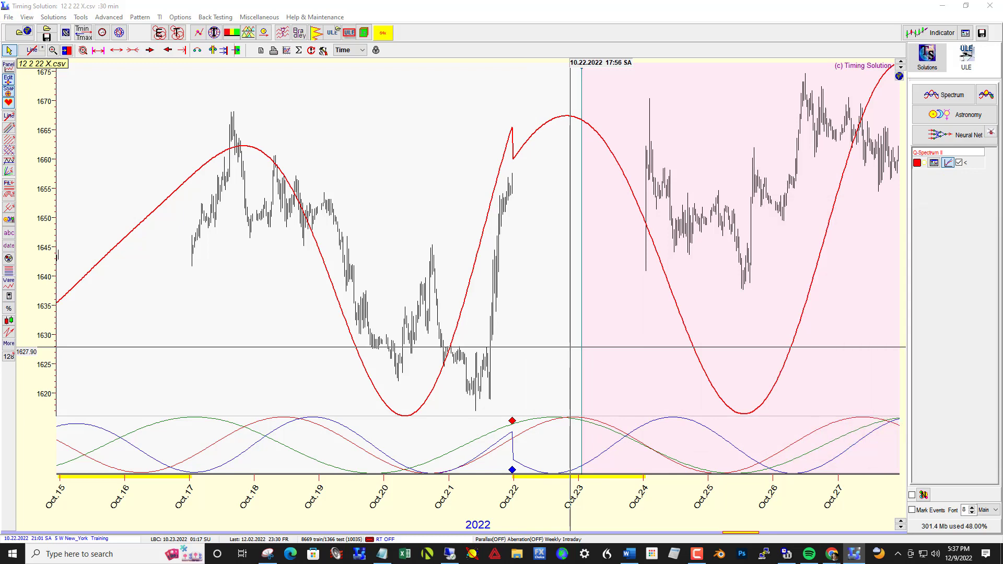
Compare the projection with the last October week and set the LBC to 10.29.2022 18:26.
scroll(649, 254, down, 5)
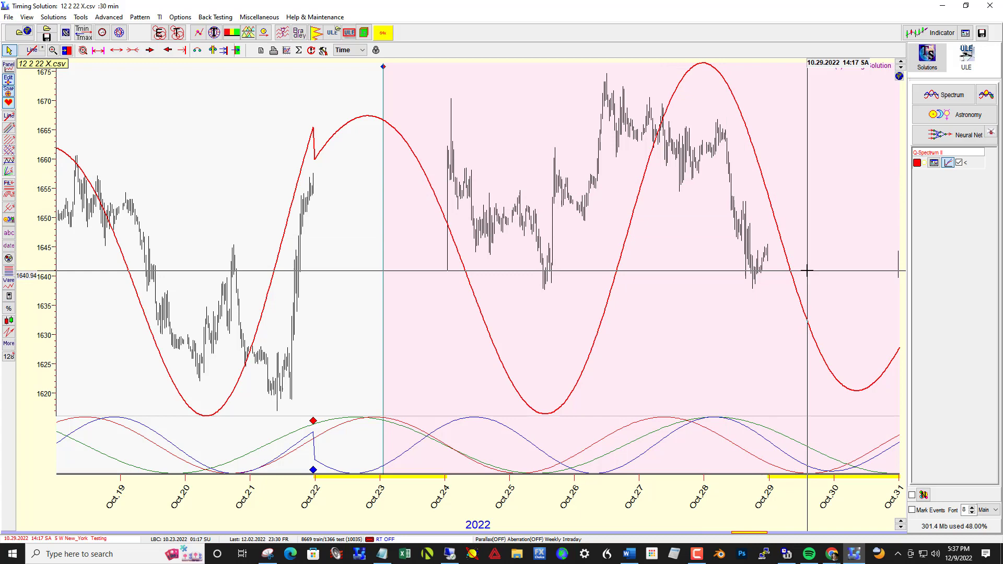
drag(806, 269, 630, 283)
right_click(641, 265)
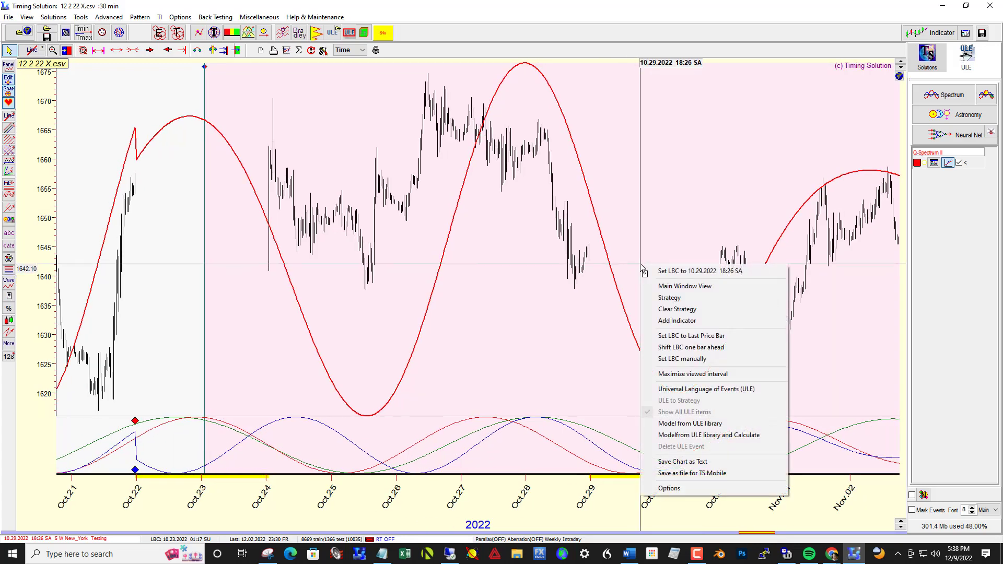
click(667, 274)
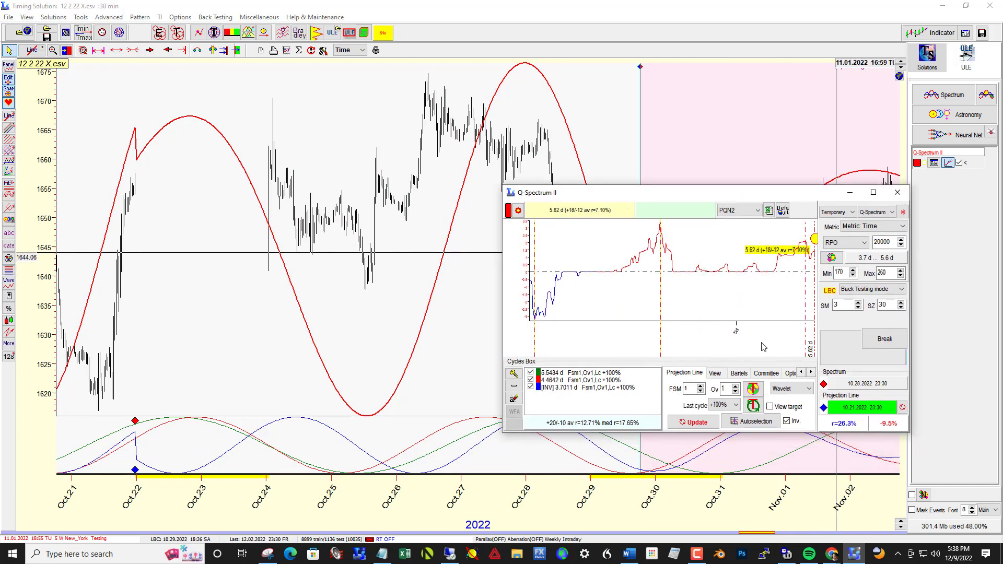
Clear the cycles for the October 29 LBC, autoselect new ones from the recalculated spectrum, and uncover the chart.
click(514, 399)
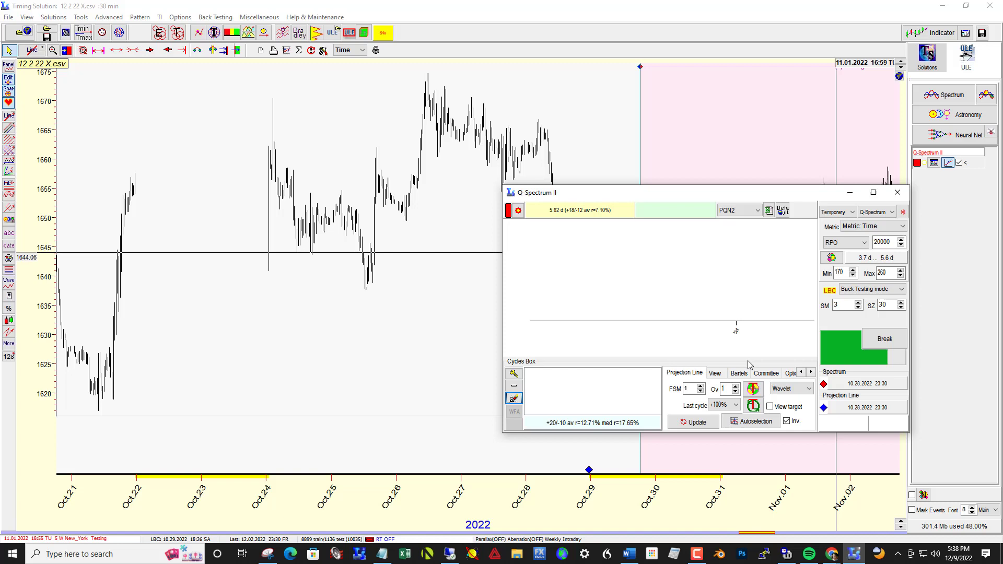
click(764, 421)
click(778, 229)
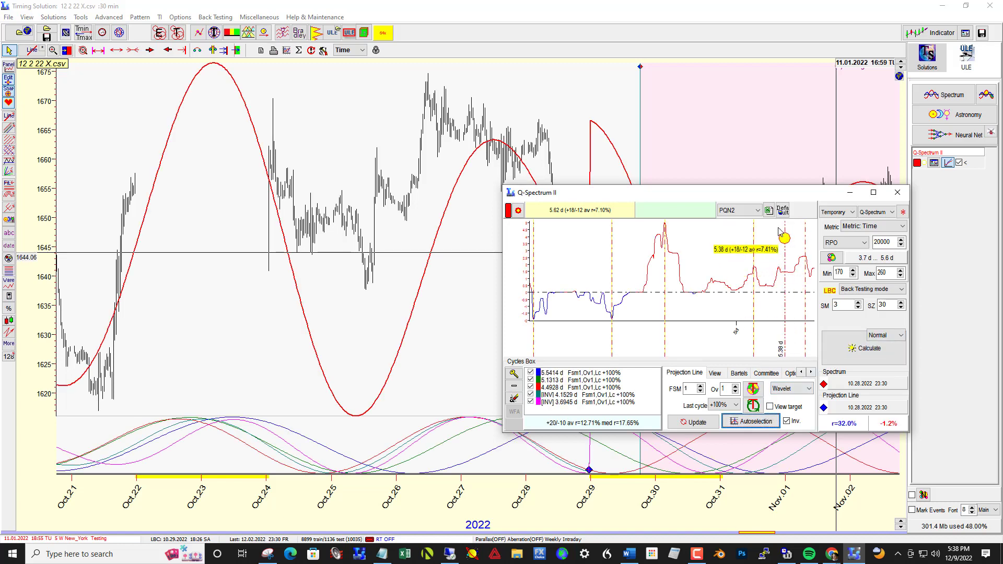
drag(742, 200, 1000, 230)
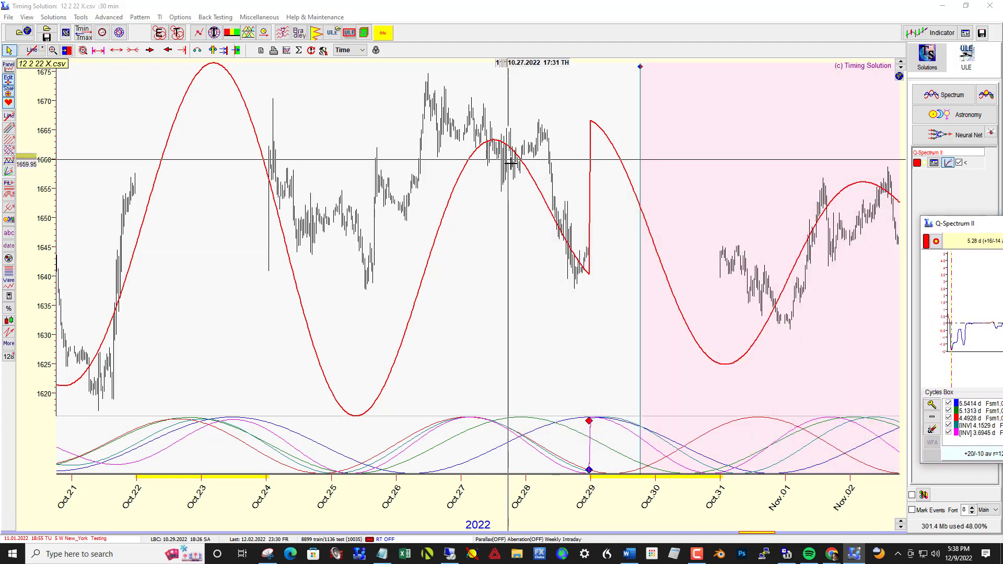
Follow the projection through the first November week and set the LBC to 11.05.2022 11:49.
drag(588, 263, 729, 332)
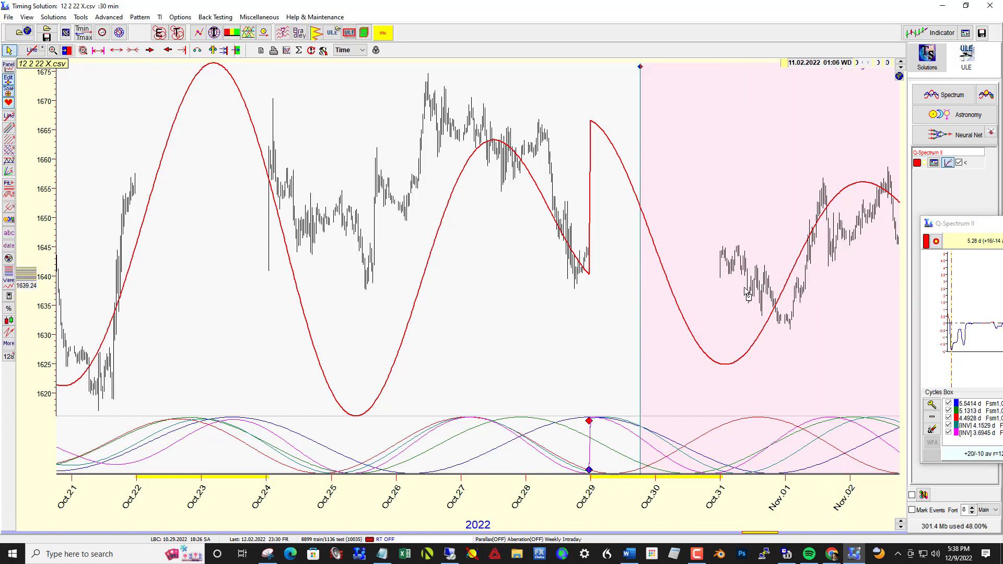
drag(809, 300, 539, 299)
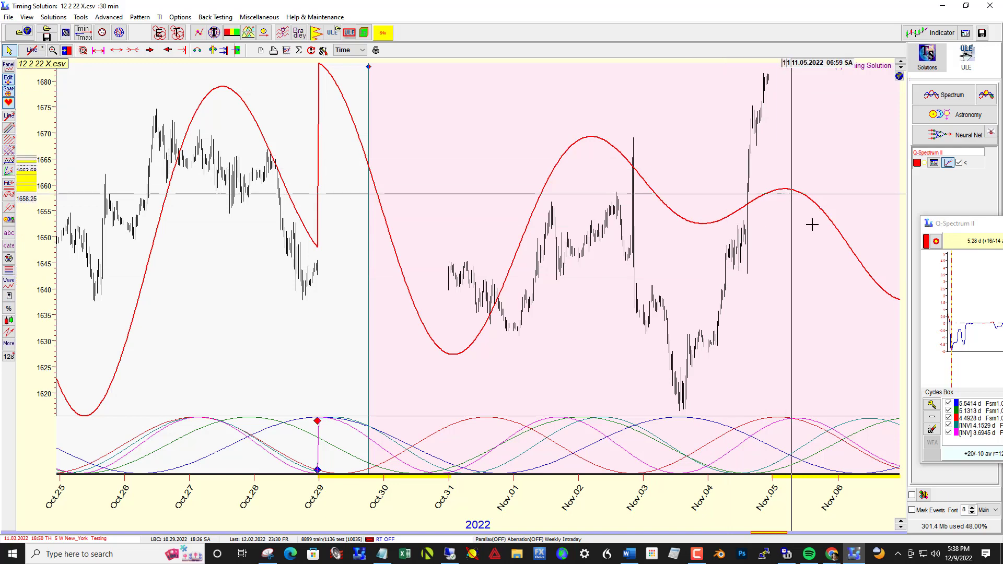
right_click(804, 227)
click(857, 234)
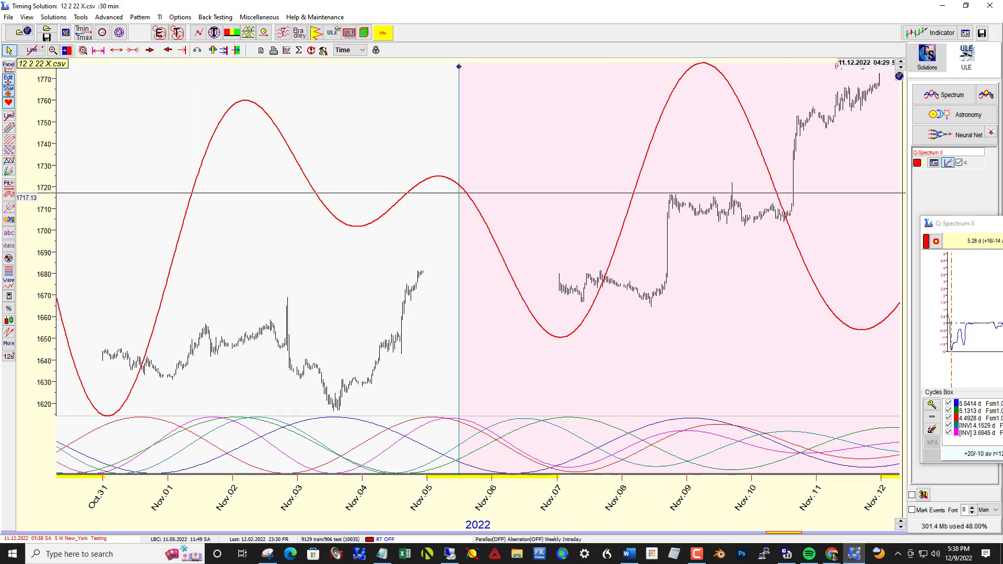
Recalculate the spectrum for the November 5 LBC, autoselect its cycles, and uncover the forecast for comparison with prices.
drag(1002, 223, 585, 212)
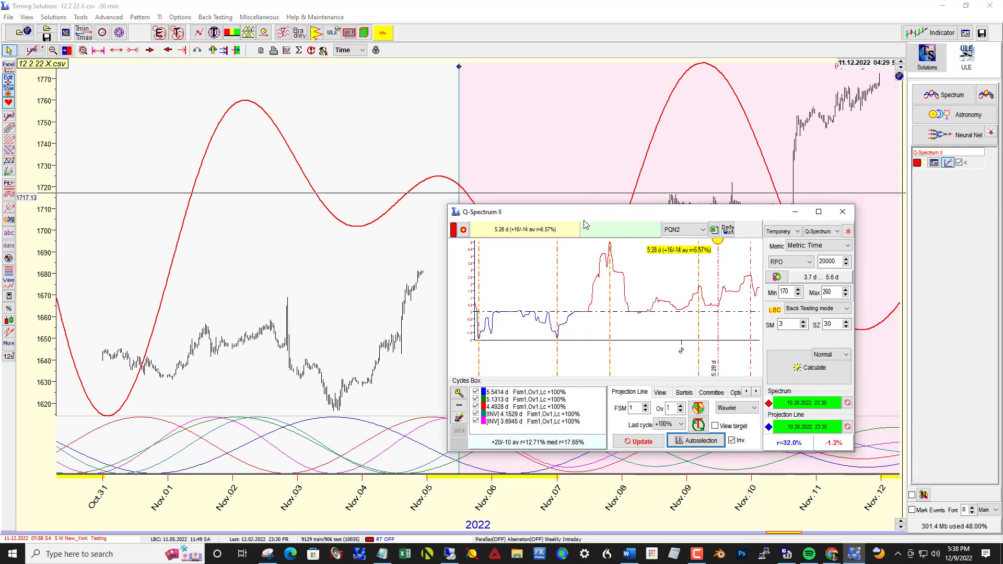
click(771, 372)
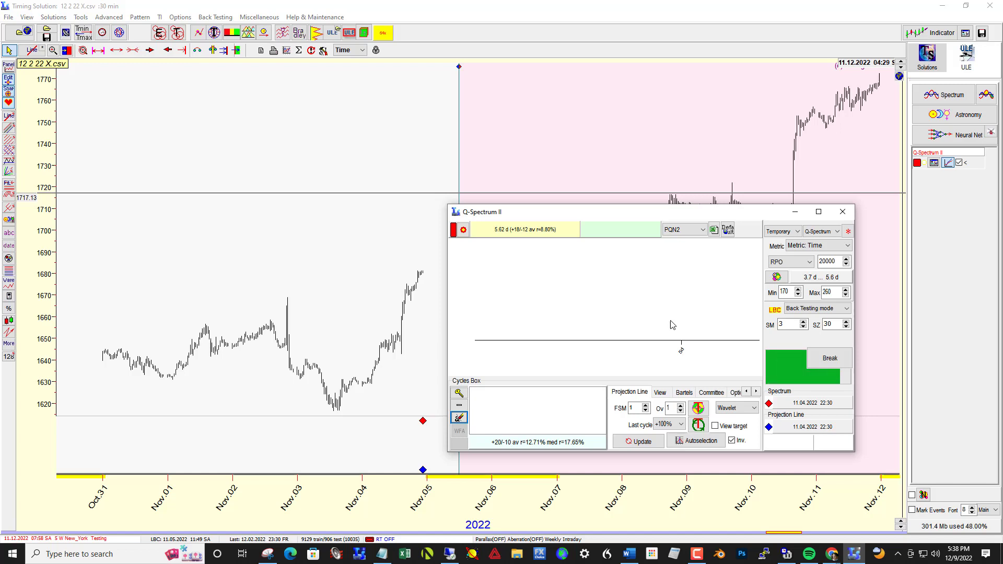
click(693, 443)
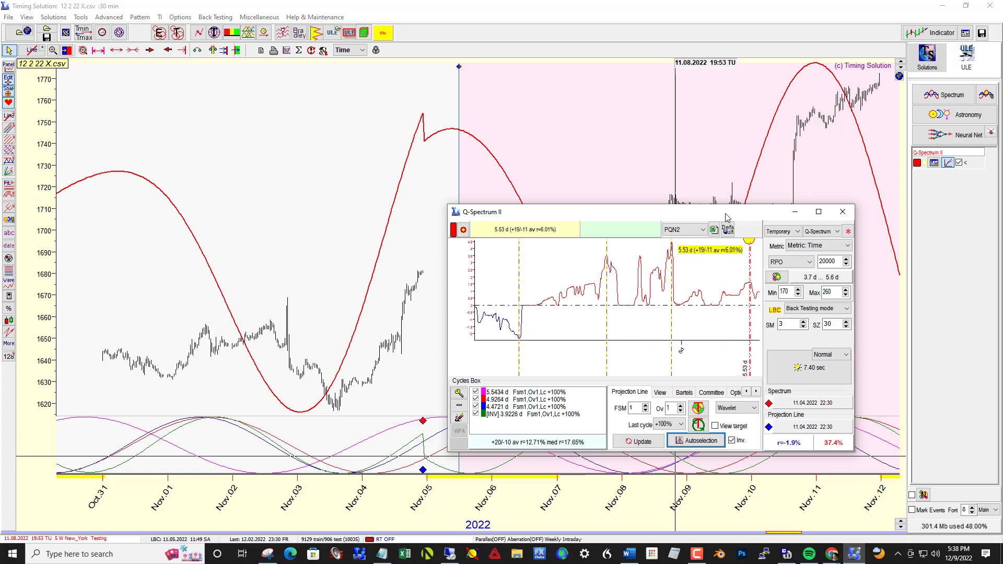
drag(725, 217, 999, 254)
click(750, 318)
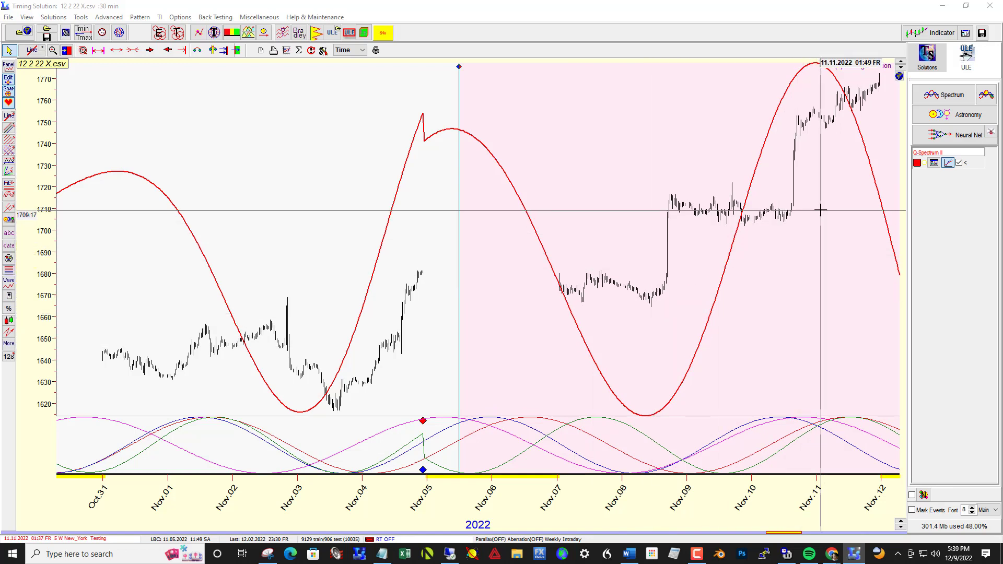
Follow the projection through the November 7–11 week and set the LBC to 11.12.2022 08:31.
drag(818, 210, 692, 245)
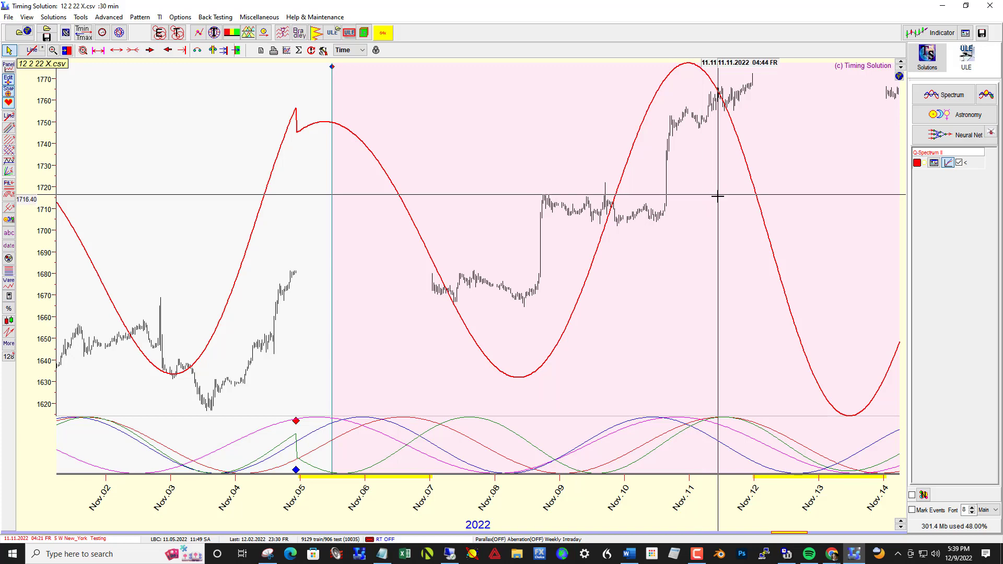
scroll(572, 253, down, 3)
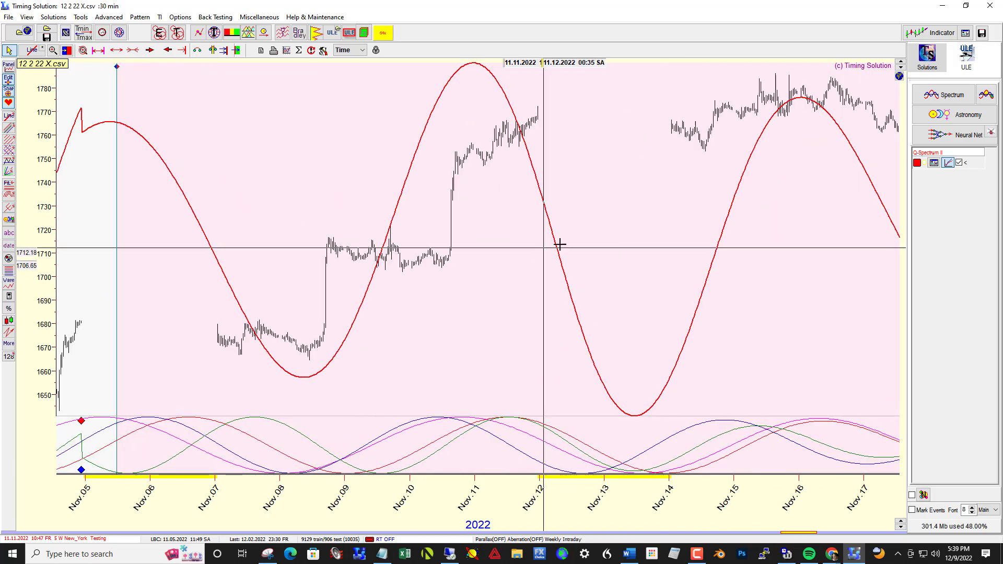
right_click(563, 244)
click(592, 251)
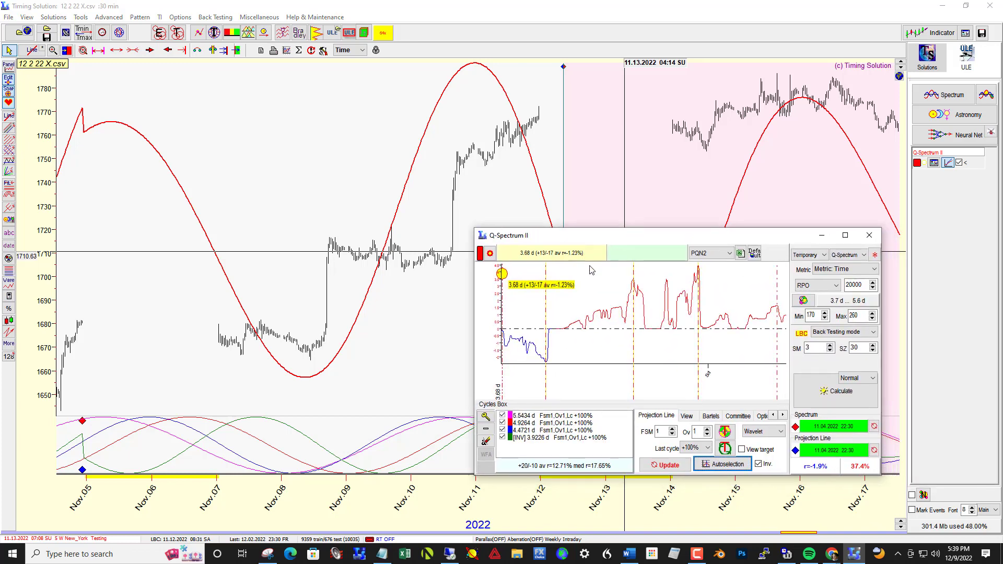
Recalculate the spectrum for the November 12 LBC, clear the old cycles, move the Q-Spectrum II window aside, and autoselect new cycles.
click(846, 397)
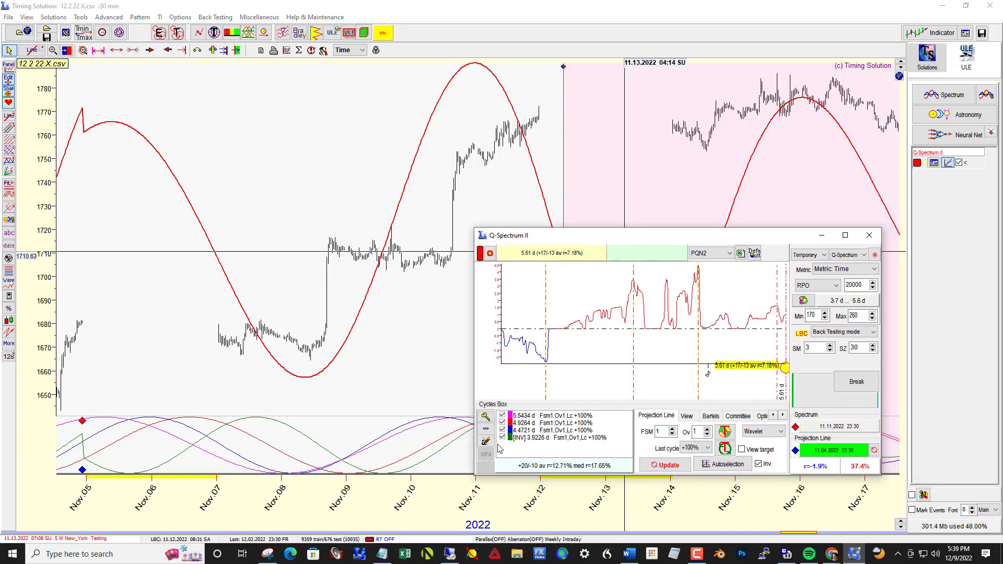
click(486, 442)
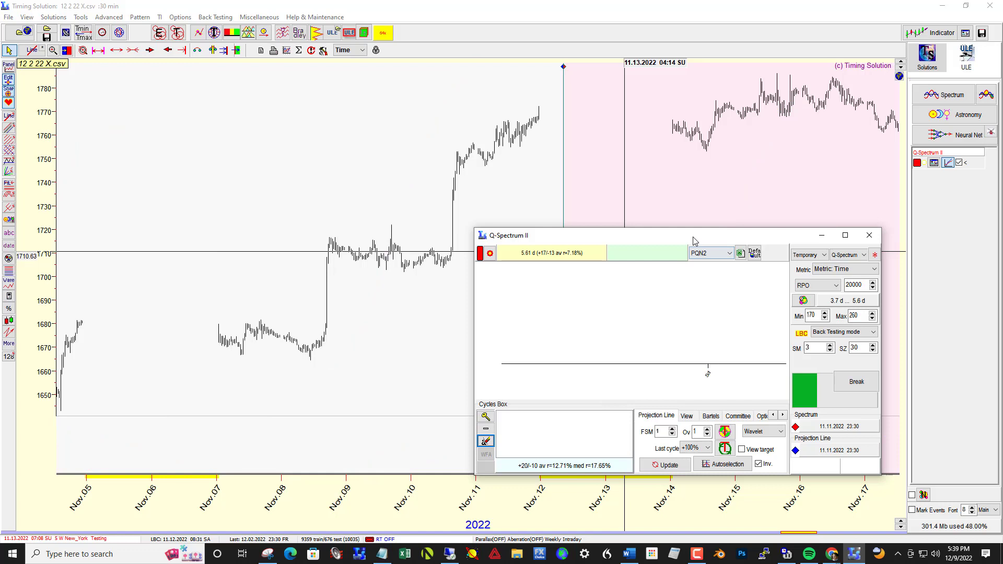
drag(693, 236, 323, 189)
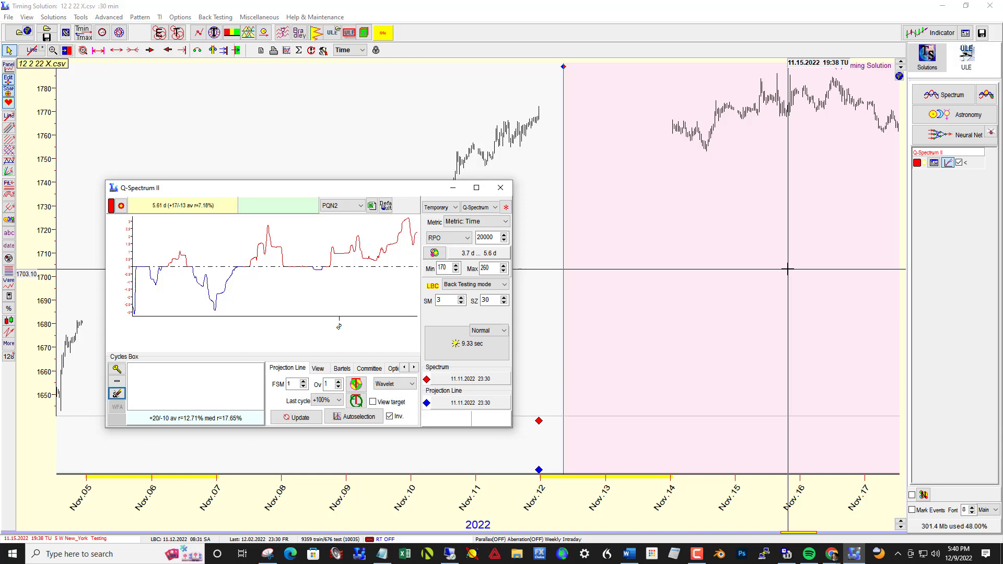
click(359, 416)
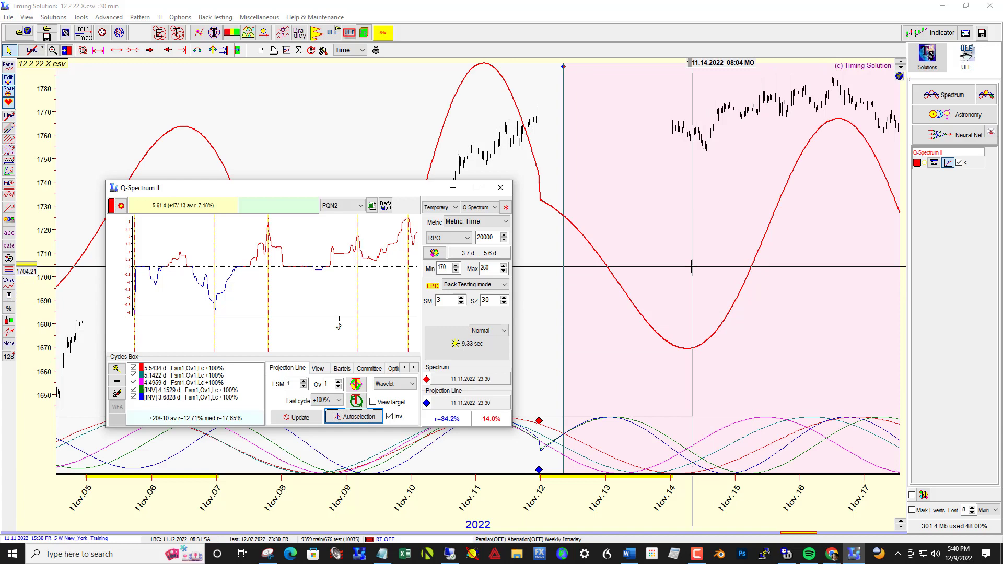
Compare the projection with the November 14–18 prices and set the LBC to 11.19.2022 15:29.
drag(695, 268, 560, 277)
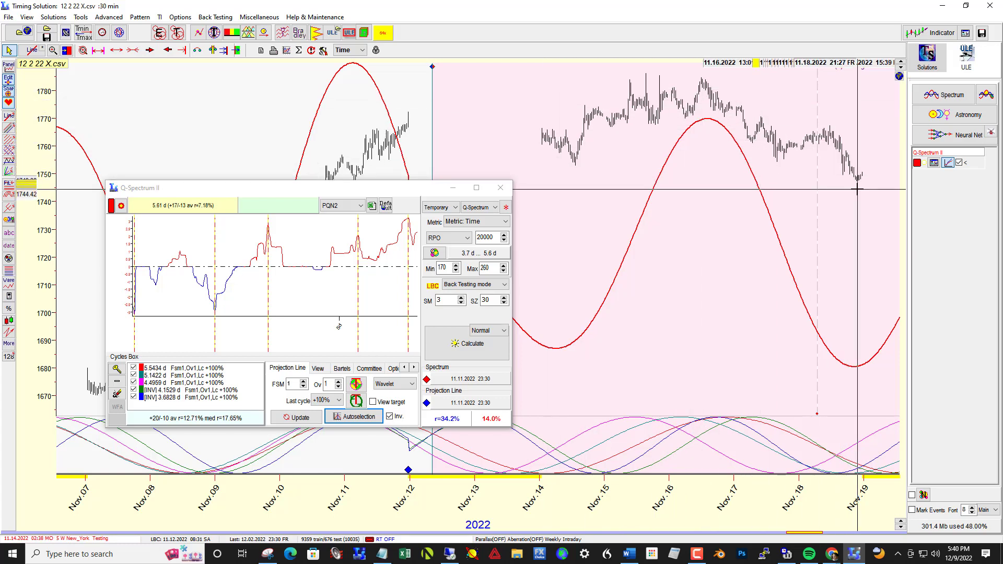
scroll(735, 208, down, 4)
right_click(674, 197)
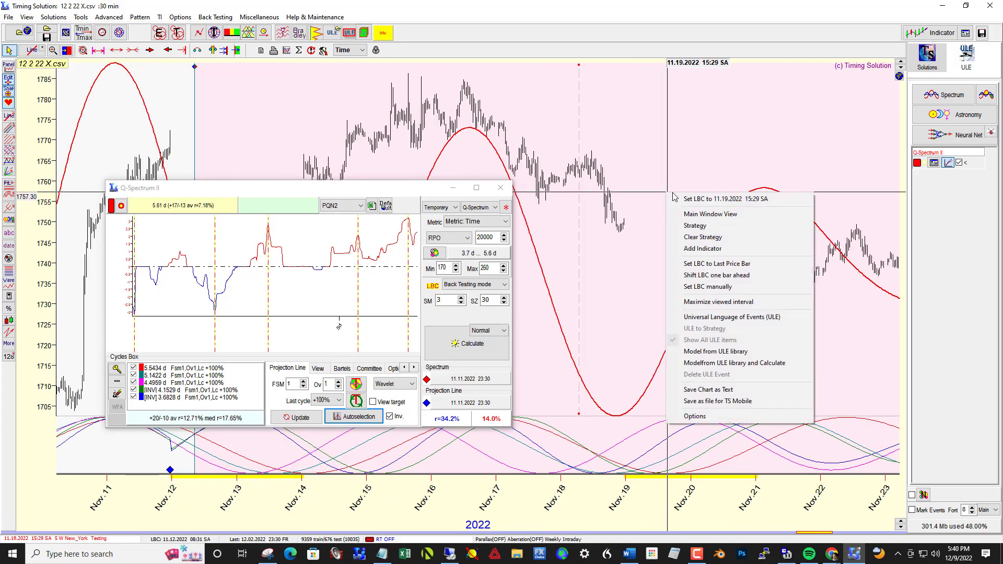
click(695, 200)
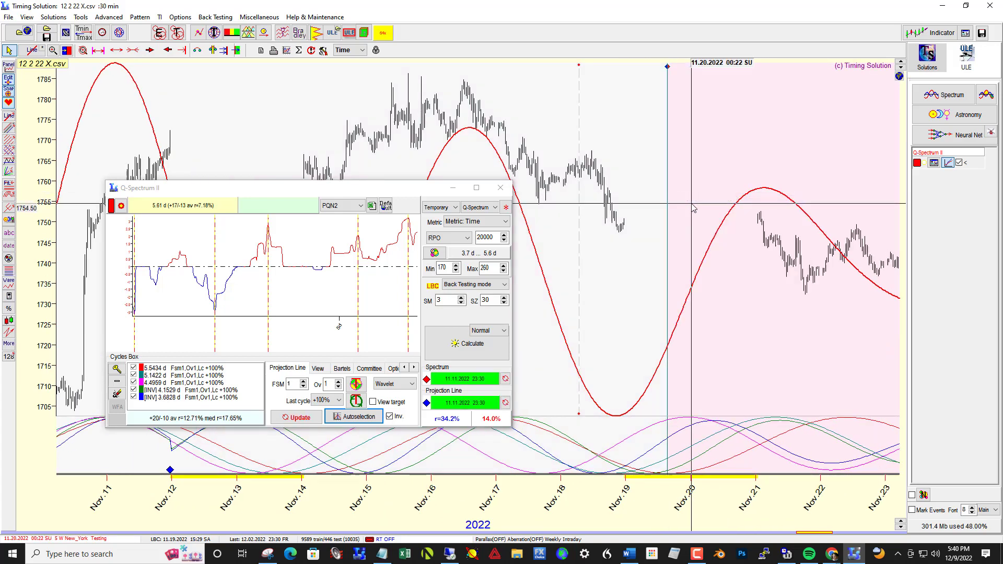
Recalculate the spectrum for the November 19 LBC with cleared cycles, autoselect new ones, and compare the forecast with the November 21–25 prices.
click(479, 353)
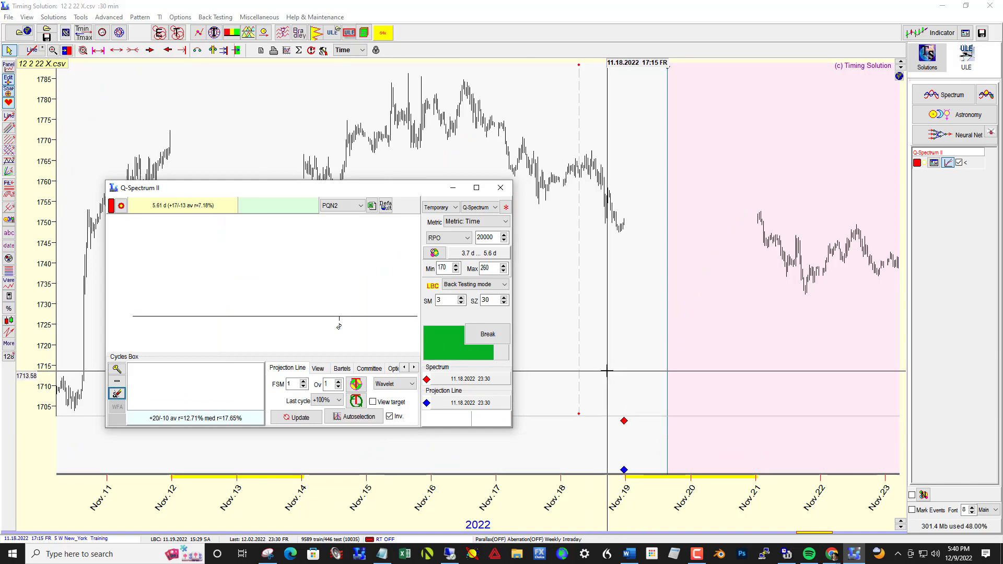
click(368, 416)
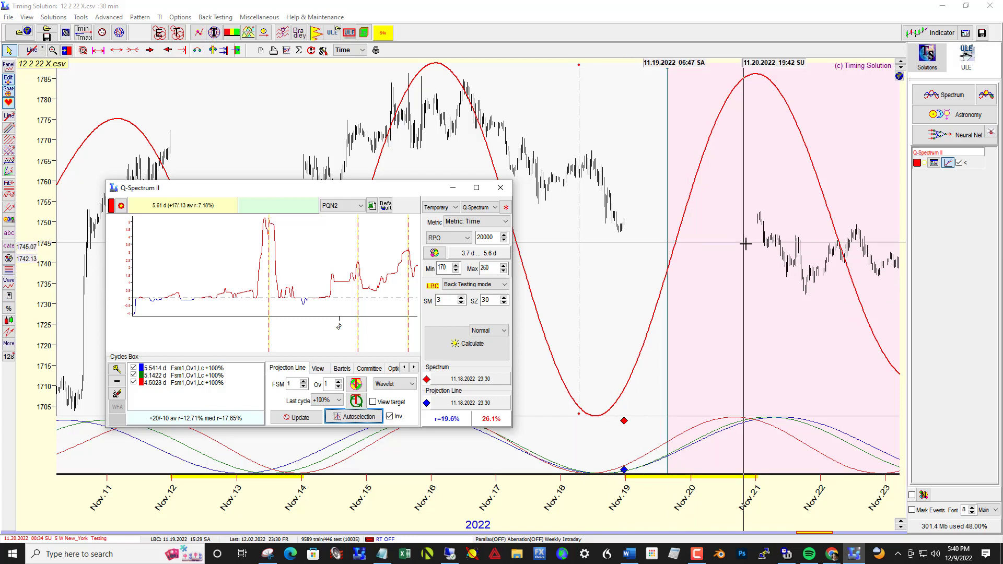
drag(746, 297, 586, 326)
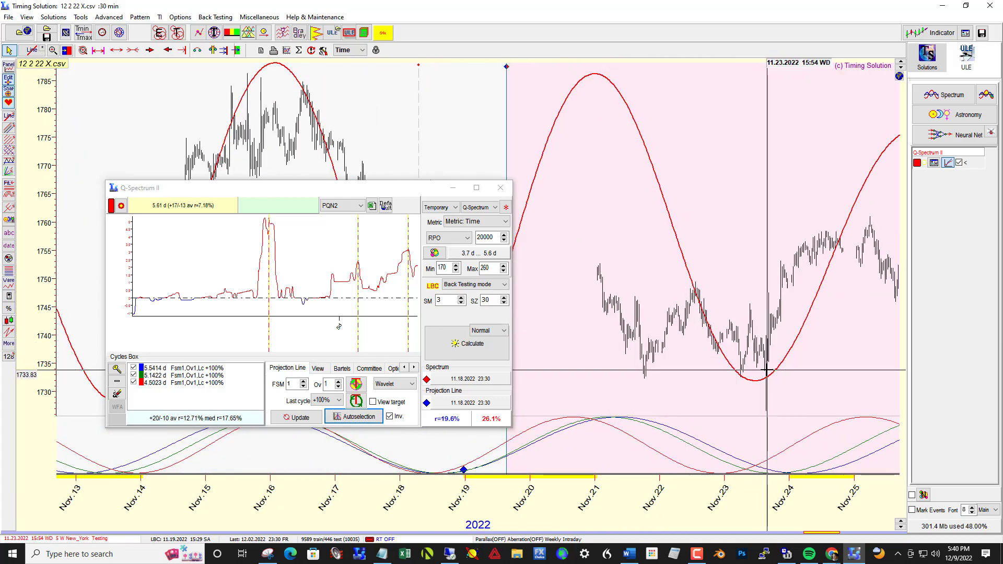
drag(766, 370, 690, 365)
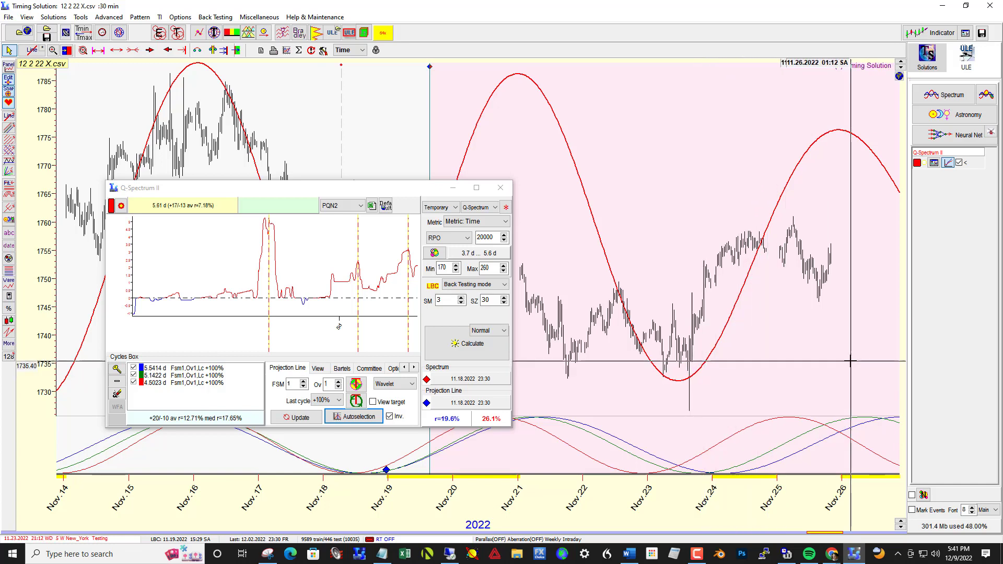
Set the LBC to 11.26.2022 06:27, in the weekend gap after the November 25 prices.
drag(845, 362, 686, 365)
right_click(692, 345)
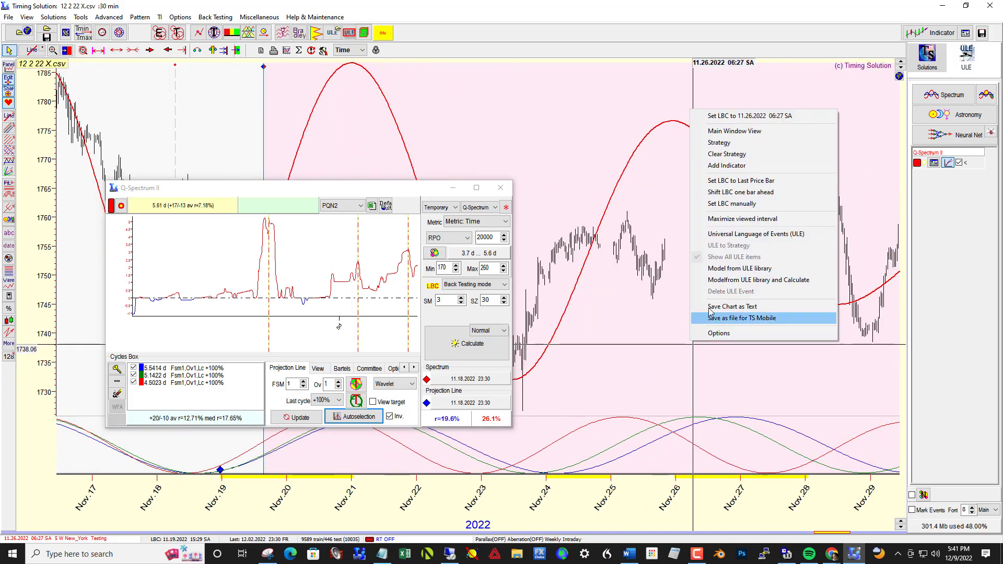
click(722, 116)
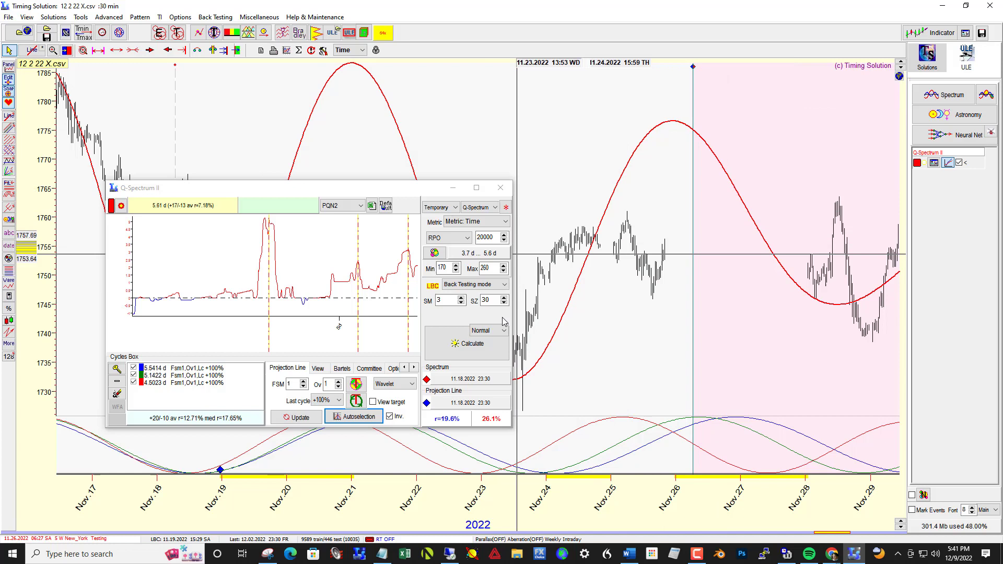
Recalculate the spectrum for the November 26 LBC, autoselect its cycles, and set Last cycle to INV 100%.
click(474, 344)
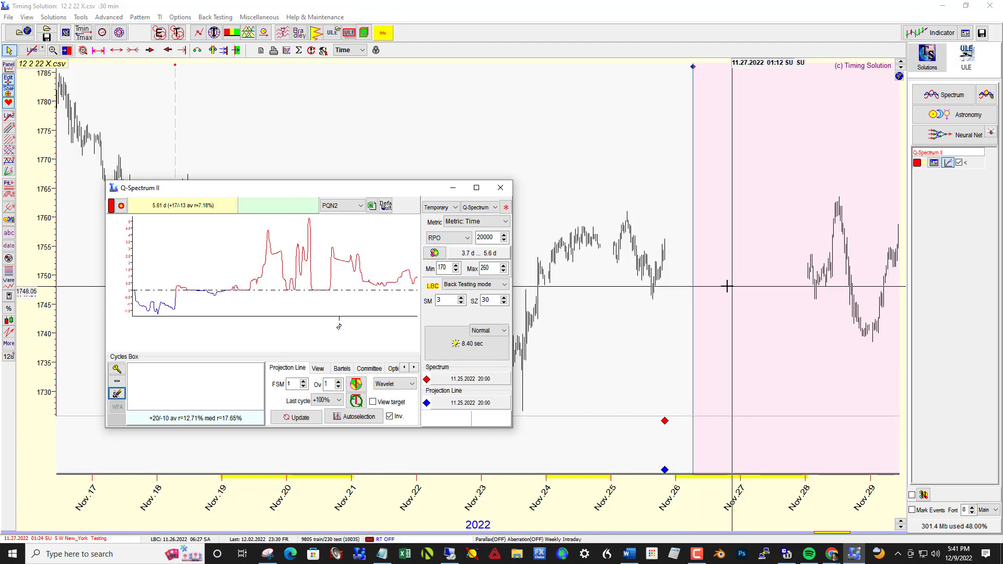
click(358, 417)
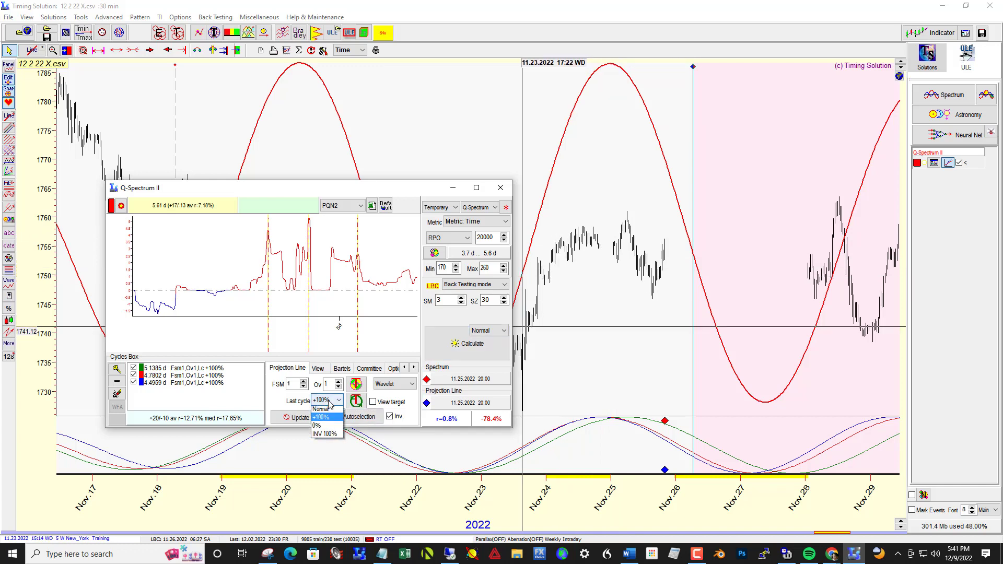
click(333, 436)
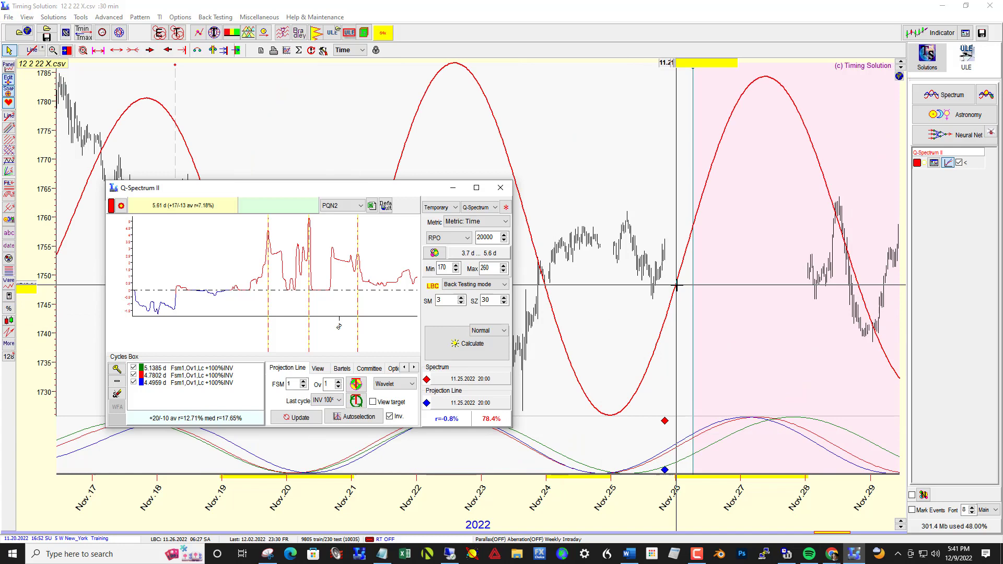
Compare the inverted projection with prices through December 2 and set the LBC to 12.02.2022 23:30.
drag(759, 309, 518, 349)
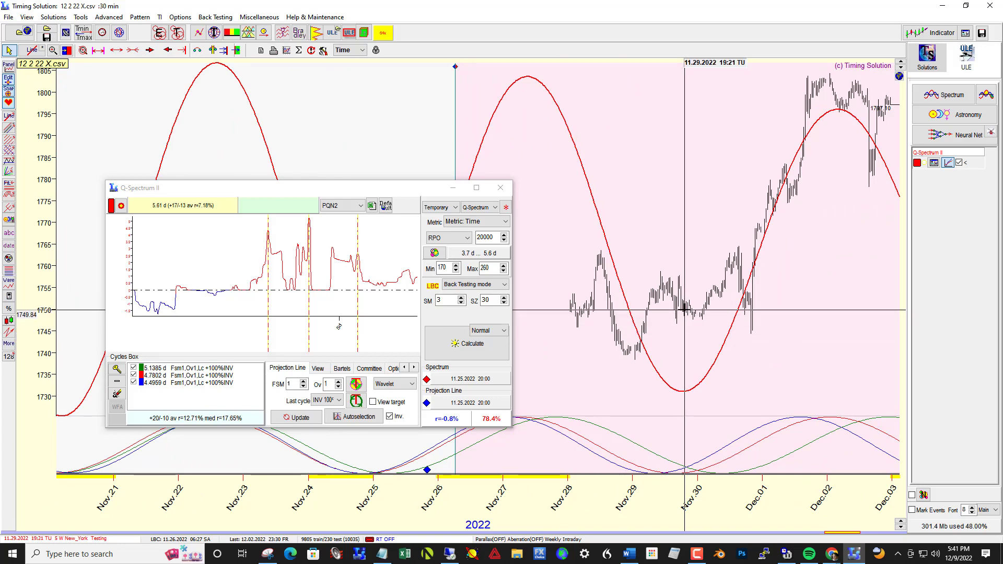
drag(835, 218, 571, 306)
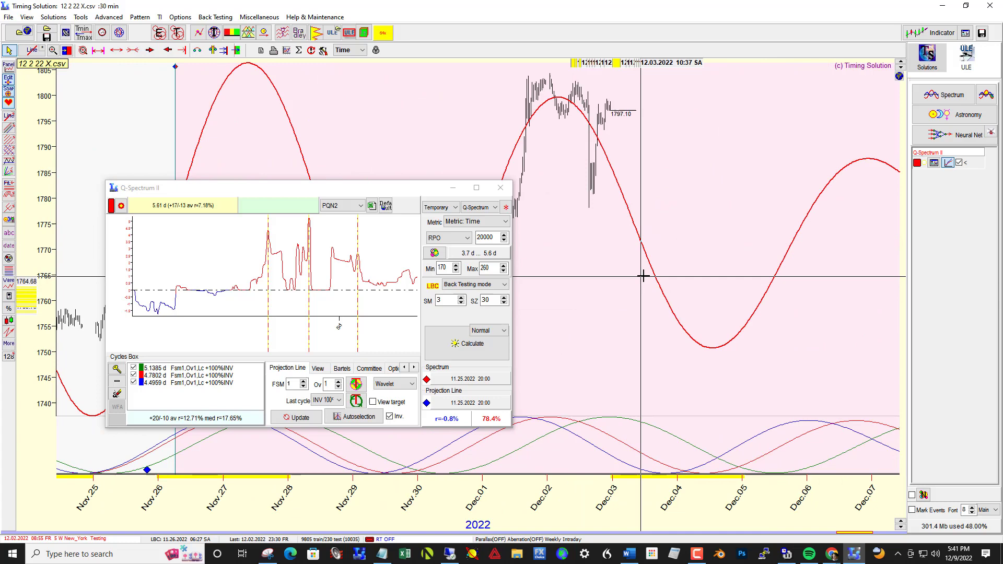
right_click(674, 275)
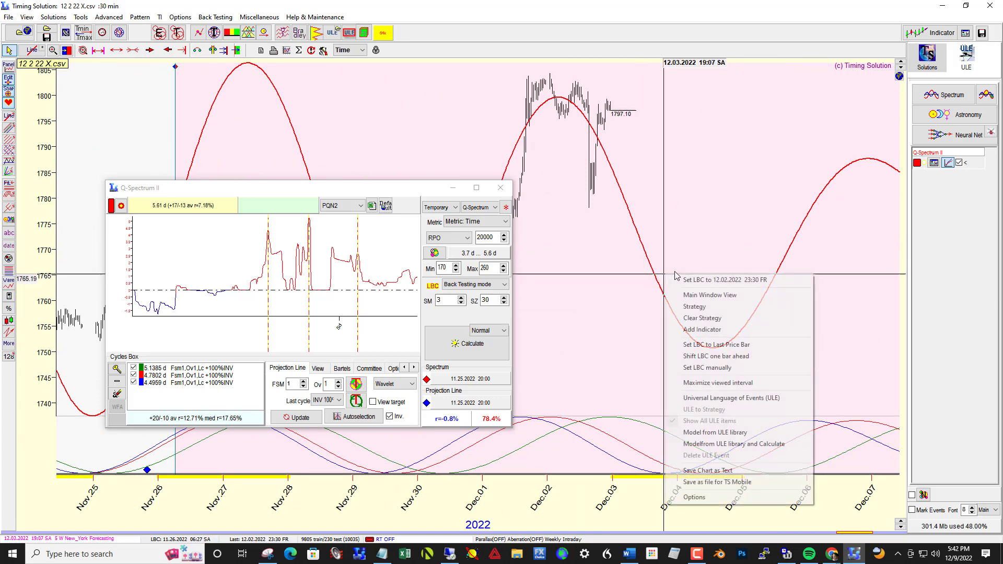
click(698, 284)
drag(682, 307, 552, 325)
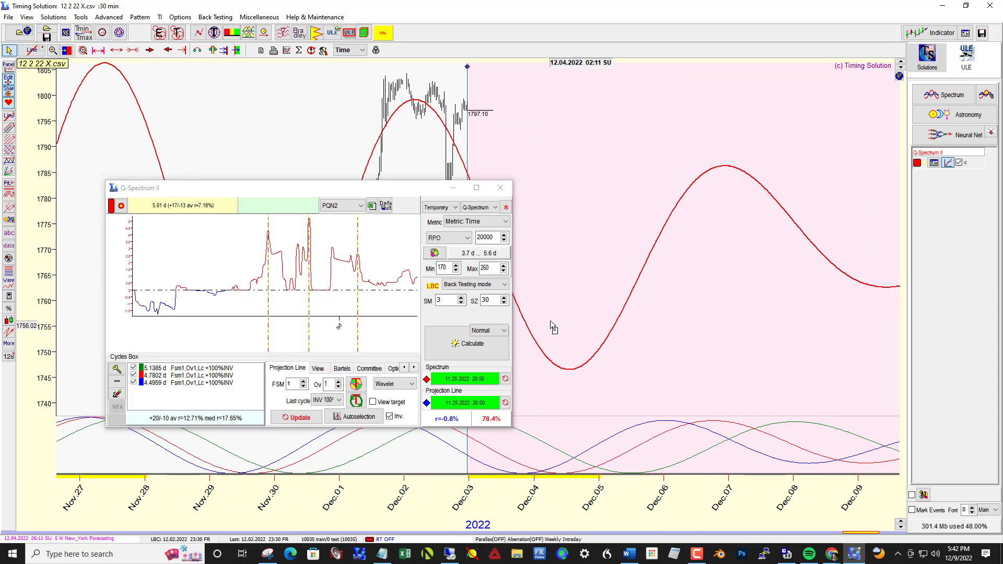
Recalculate the spectrum for the December 2 LBC, clear the old cycles, uncover more of the chart, and autoselect new cycles.
click(461, 343)
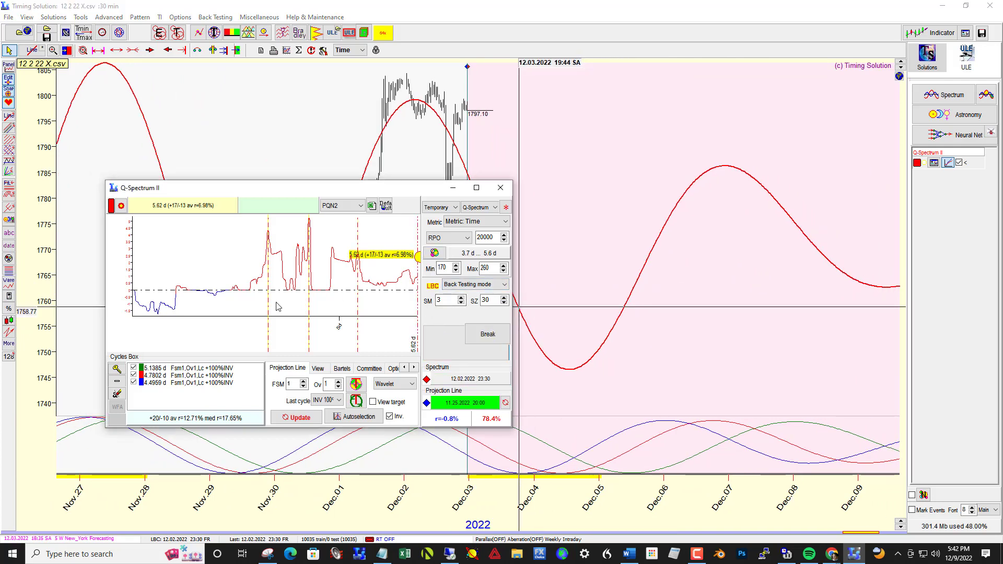
click(116, 395)
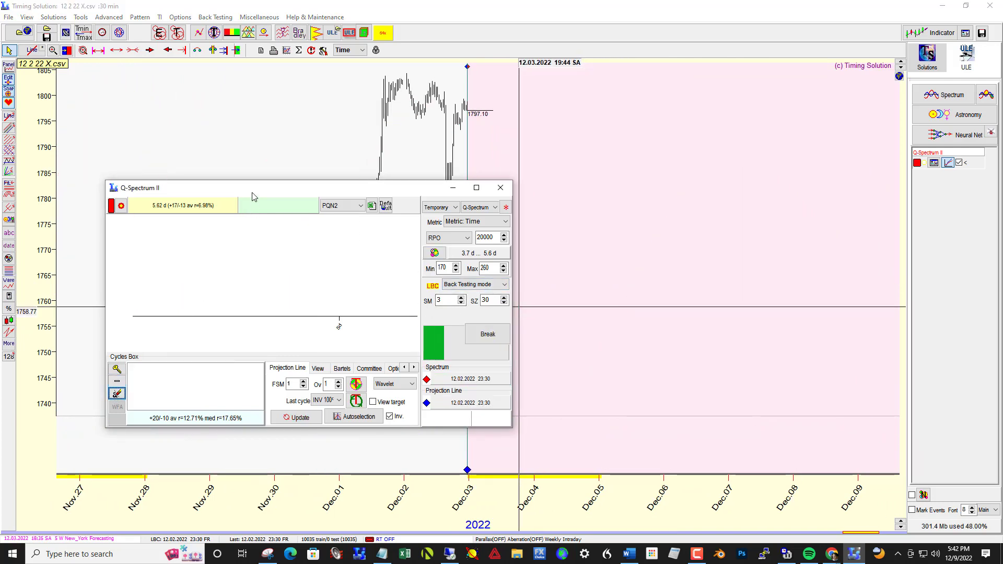
drag(252, 194, 188, 75)
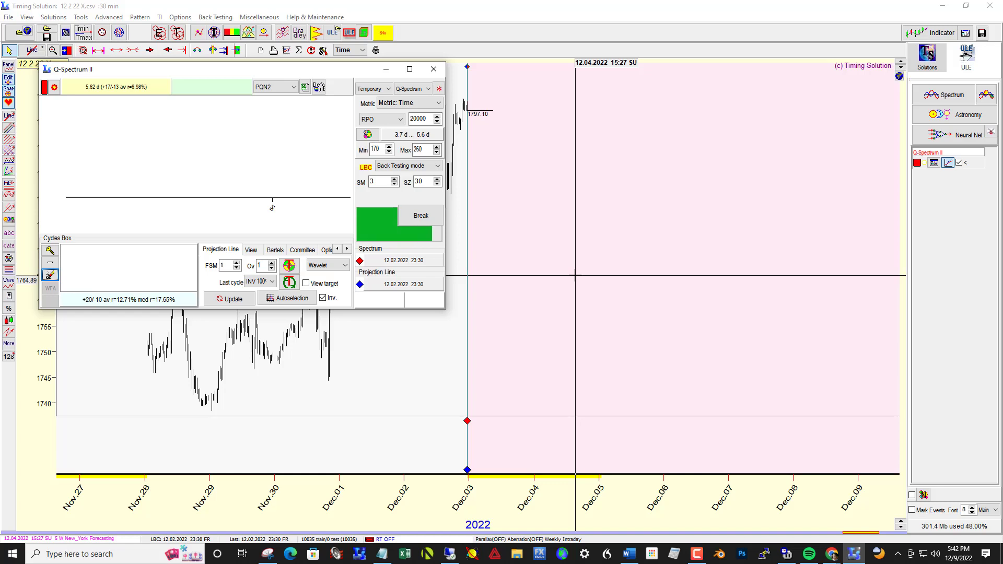
click(310, 304)
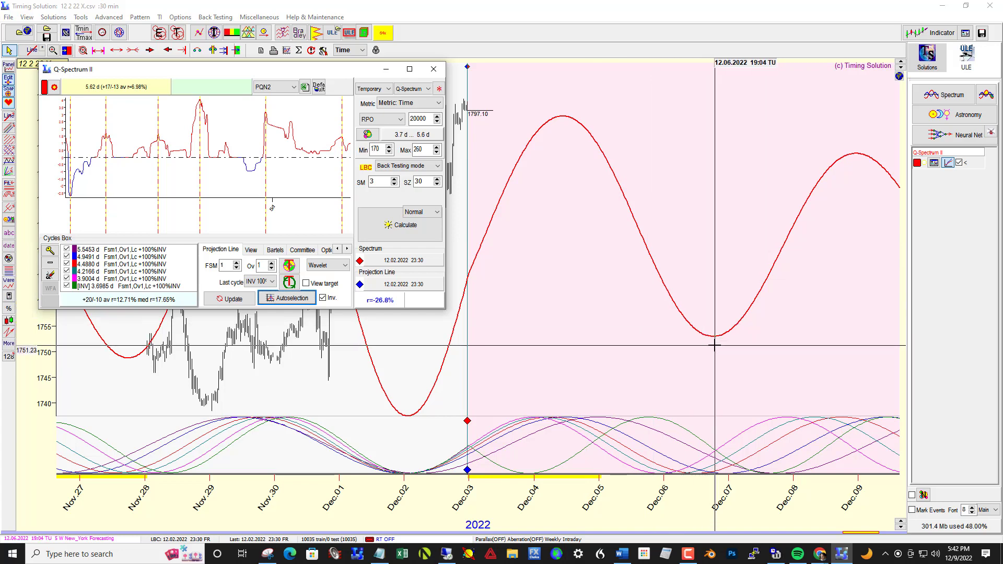
Compare the December 3–9 projection with the XAUUSD M30 chart in the remote desktop trading terminal, and return to Timing Solution.
drag(714, 345, 598, 354)
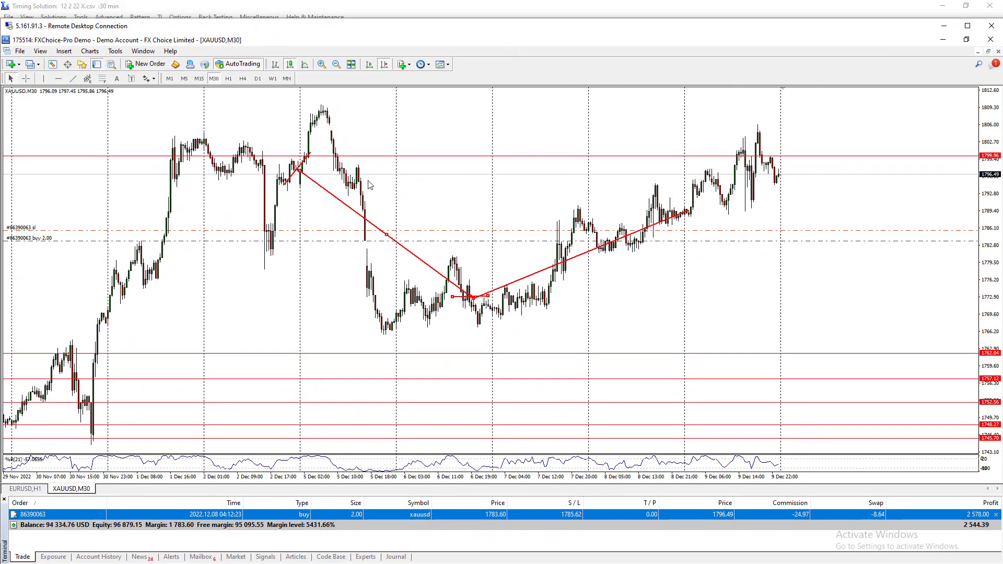
middle_click(368, 184)
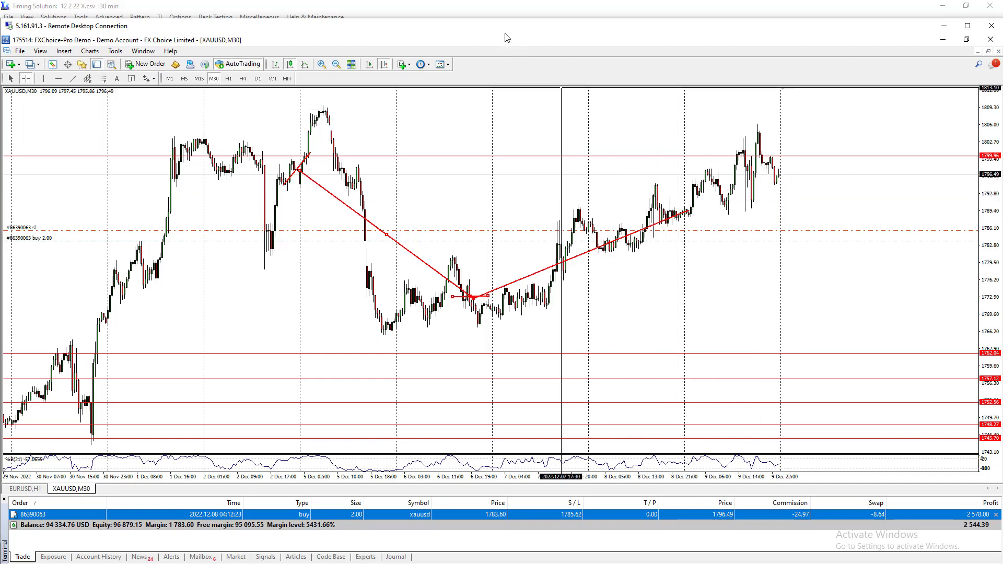
click(507, 10)
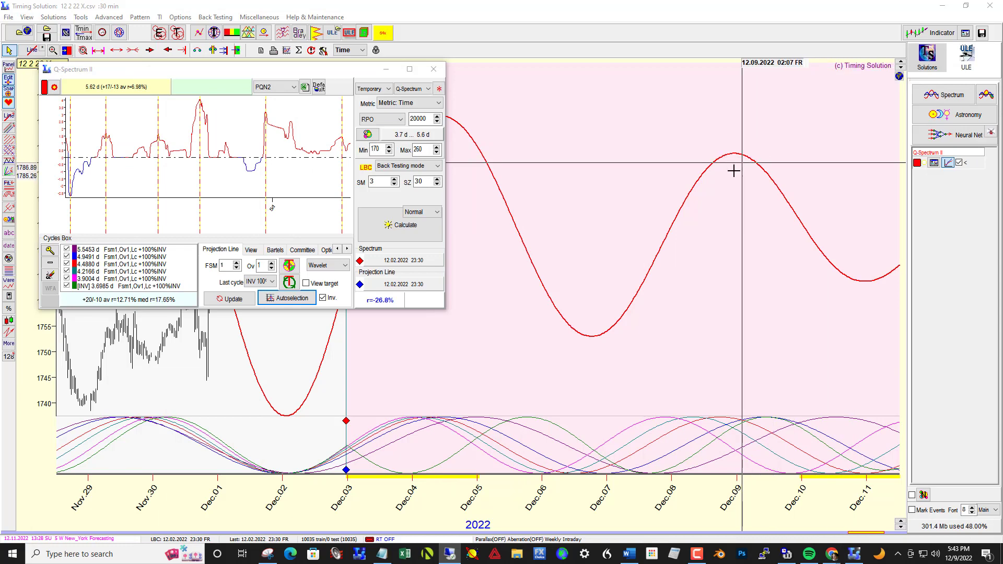
Move the Q-Spectrum II window off the chart to view the whole December projection, and bring the window back over it.
drag(342, 71, 1002, 128)
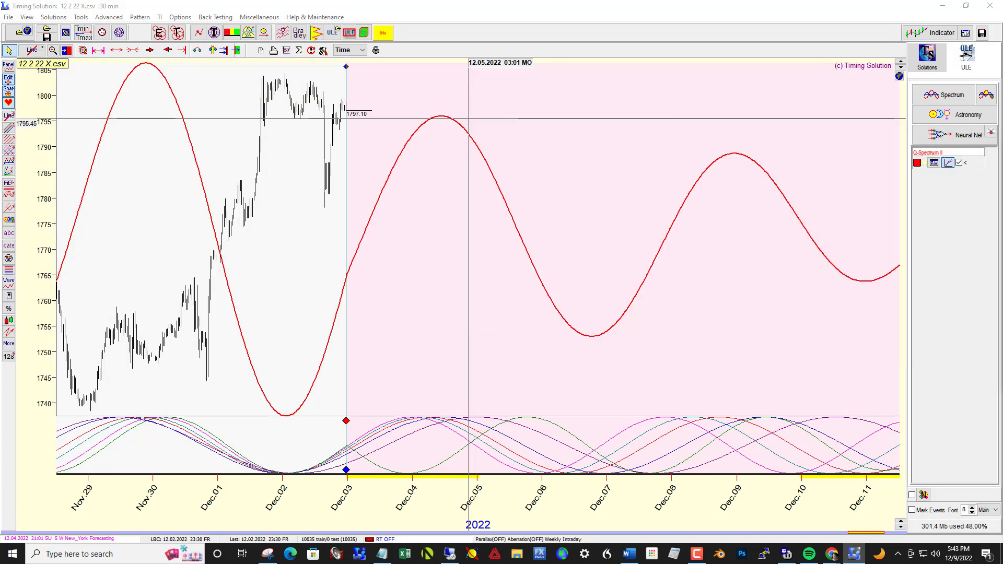
drag(1002, 199, 1002, 226)
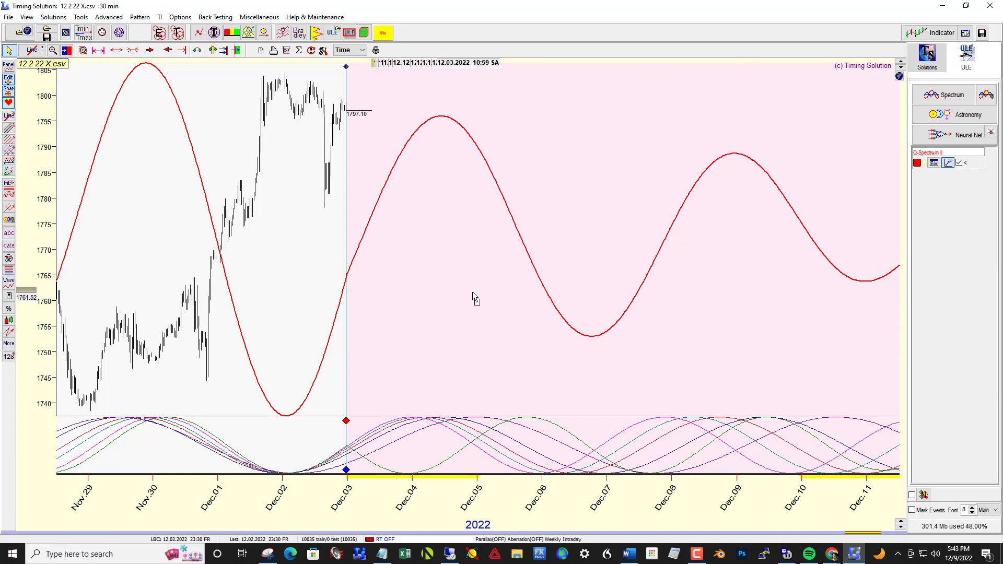
drag(472, 298, 344, 225)
double_click(928, 152)
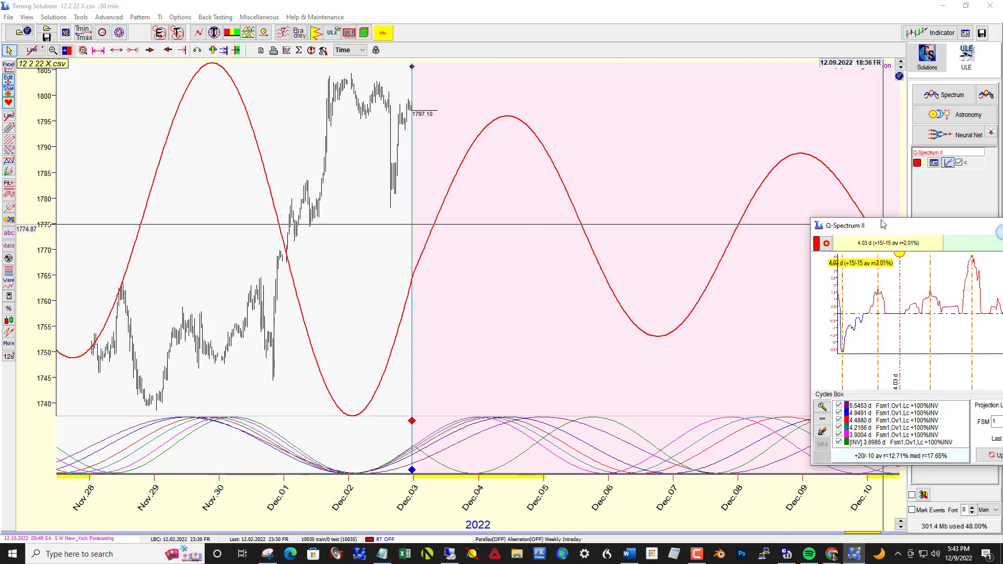
drag(910, 223, 480, 210)
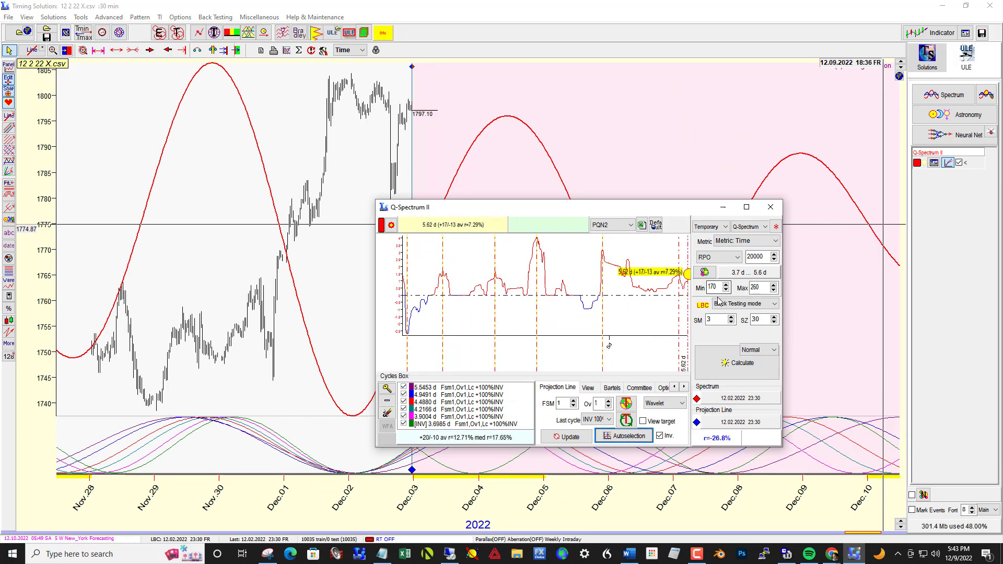